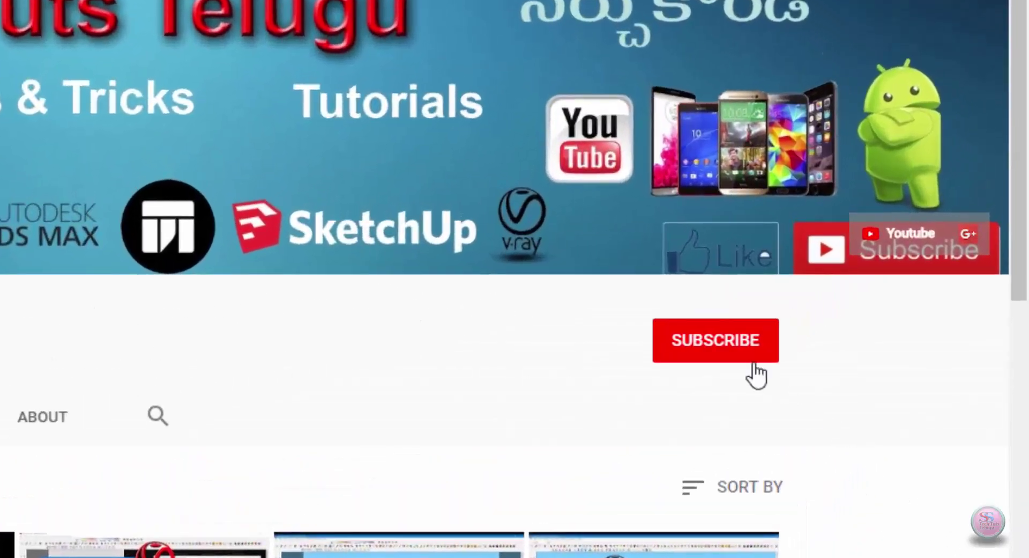
Subscribe to the SS TechTuts Telugu YouTube channel.
{"action": "left_click", "coordinate": [721, 351]}
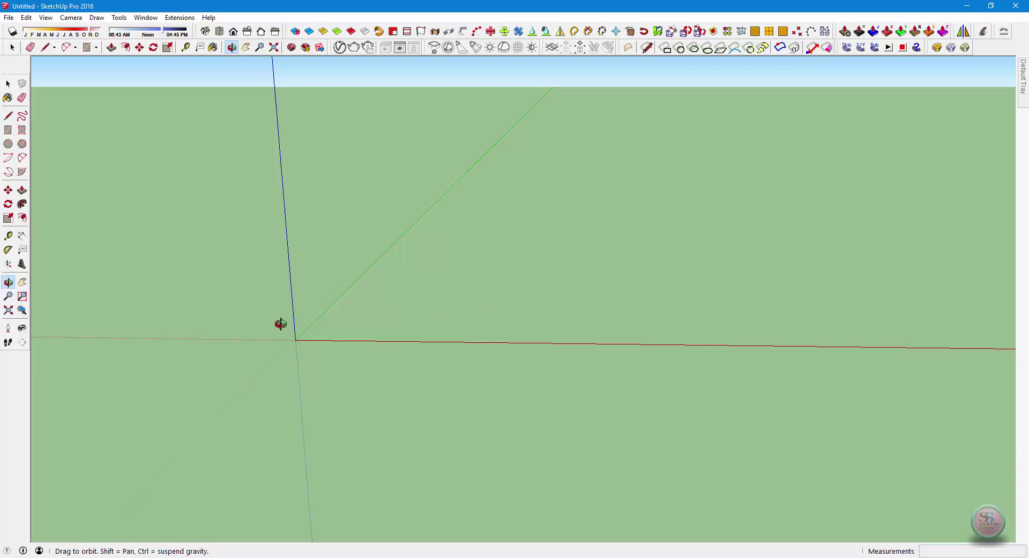
{"action": "left_click", "coordinate": [22, 158]}
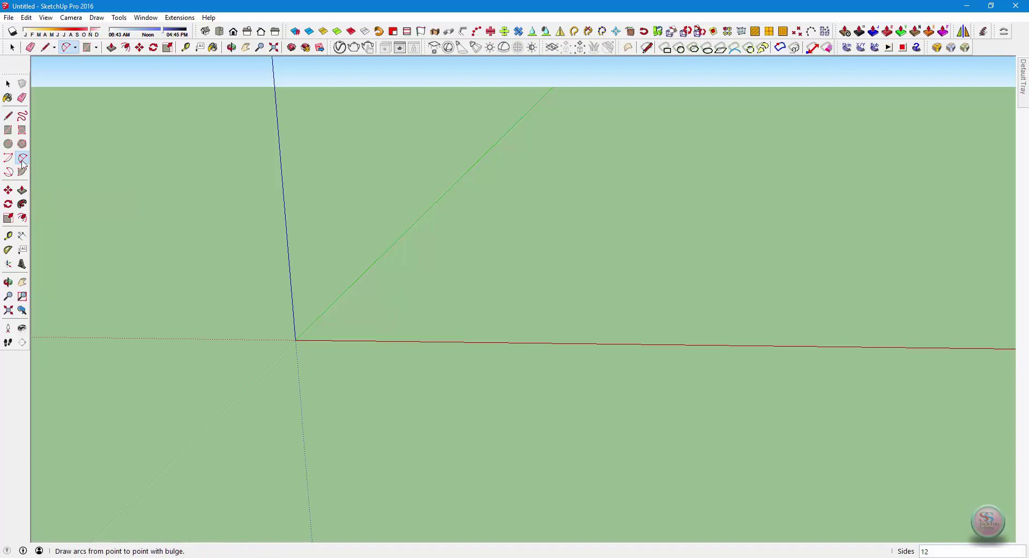
{"action": "left_click", "coordinate": [530, 224]}
{"action": "left_click", "coordinate": [500, 295]}
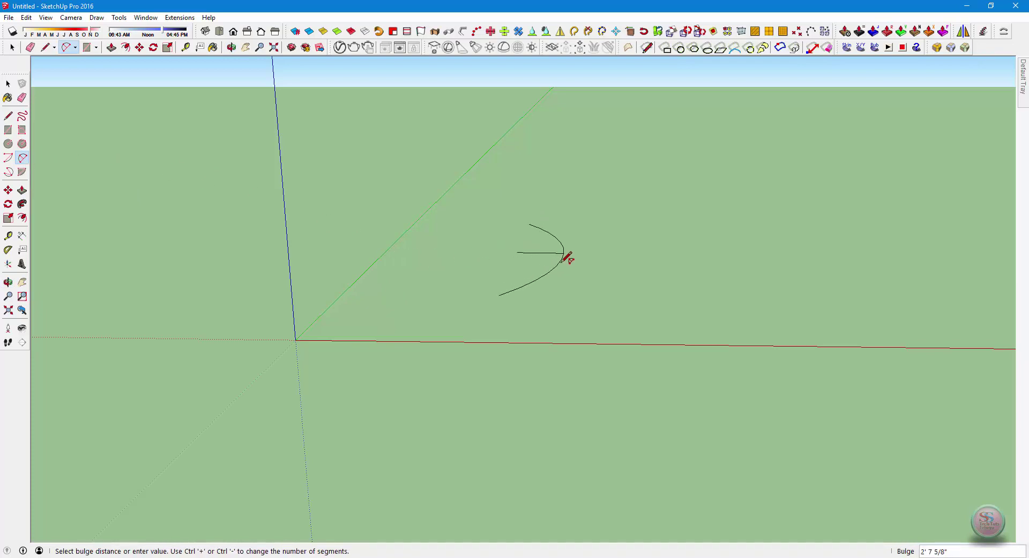
{"action": "left_click", "coordinate": [557, 250]}
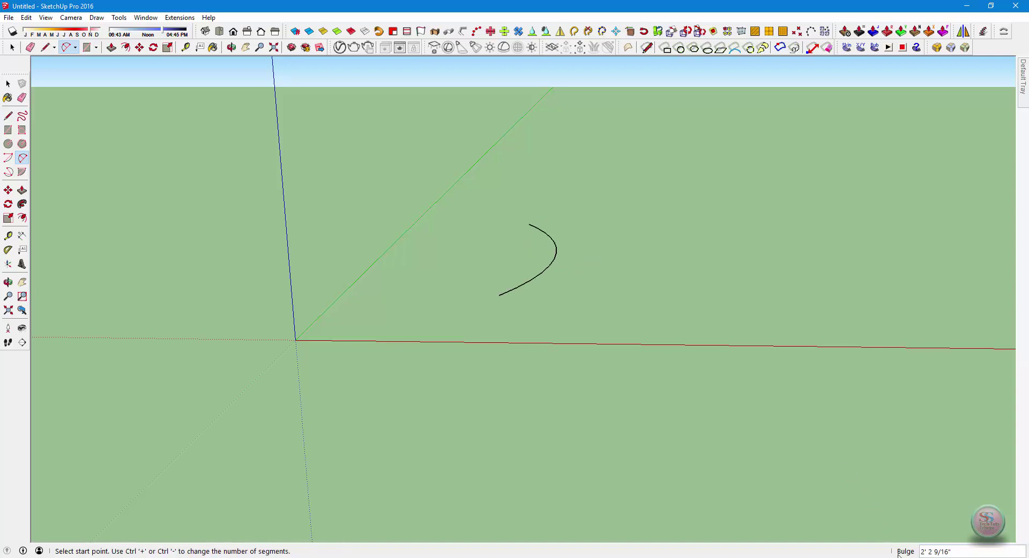
{"action": "mouse_move", "coordinate": [906, 552]}
{"action": "middle_mouse_down"}
{"action": "mouse_move", "coordinate": [717, 436]}
{"action": "mouse_move", "coordinate": [658, 416]}
{"action": "middle_mouse_up"}
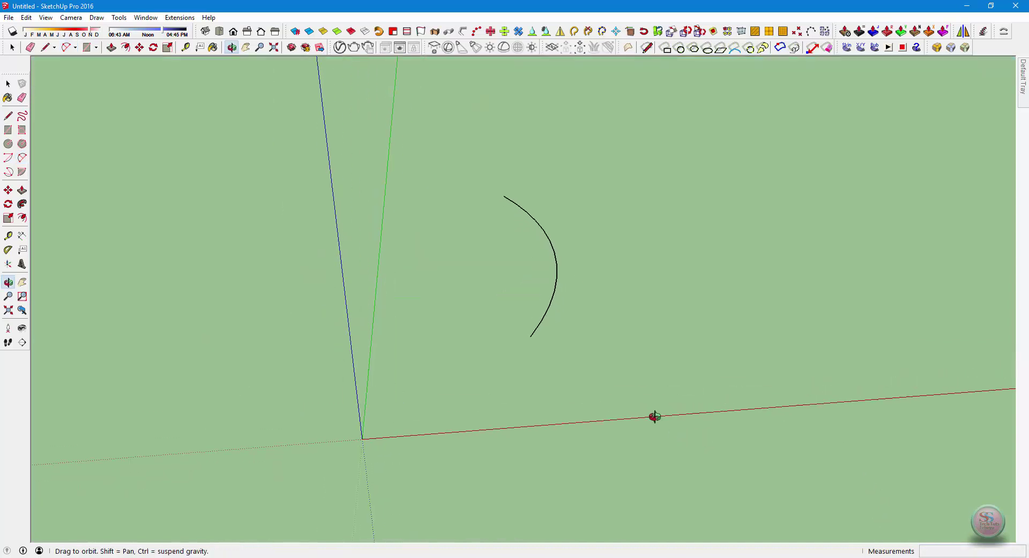
{"action": "key", "text": "space"}
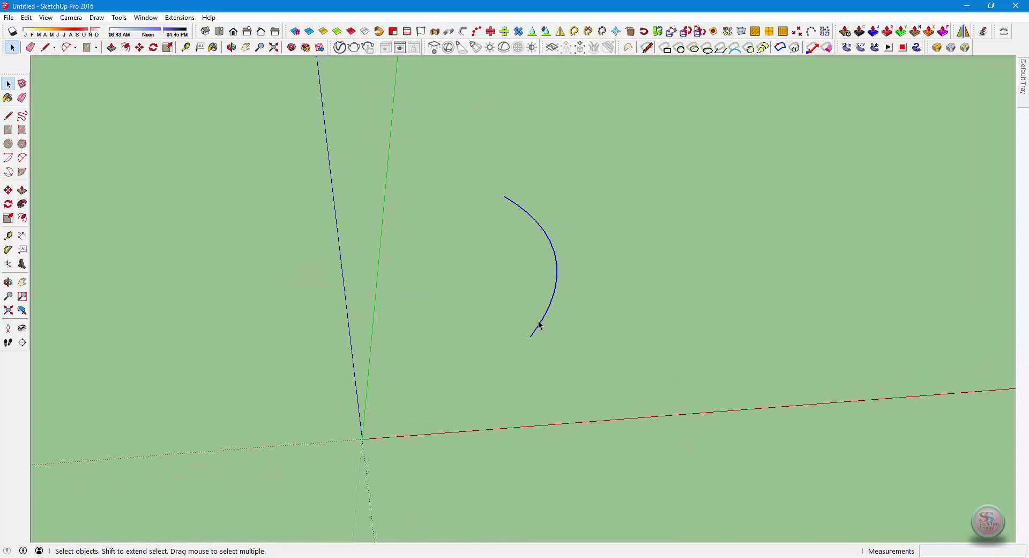
{"action": "key", "text": "Delete"}
{"action": "left_click", "coordinate": [22, 157]}
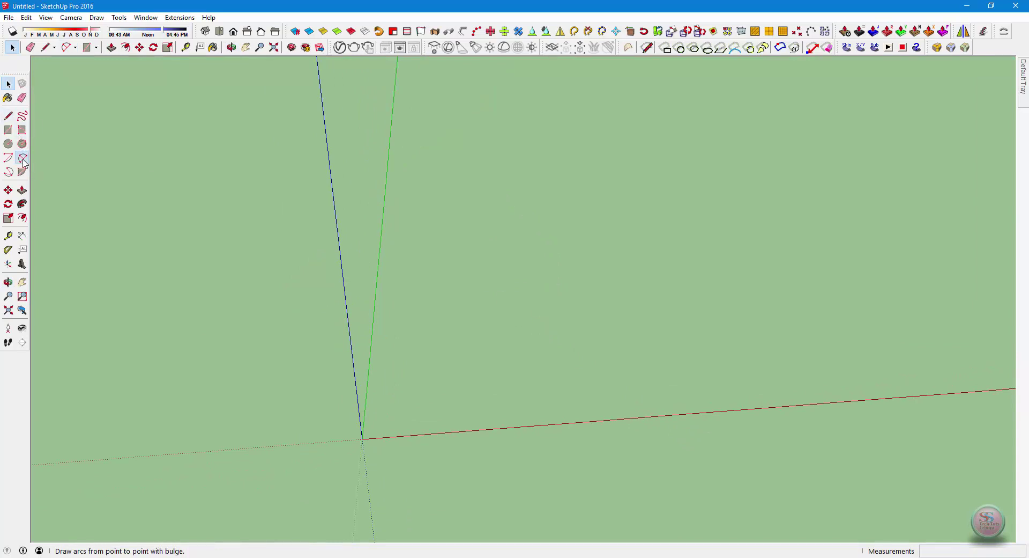
{"action": "left_click", "coordinate": [507, 219]}
{"action": "left_click", "coordinate": [488, 358]}
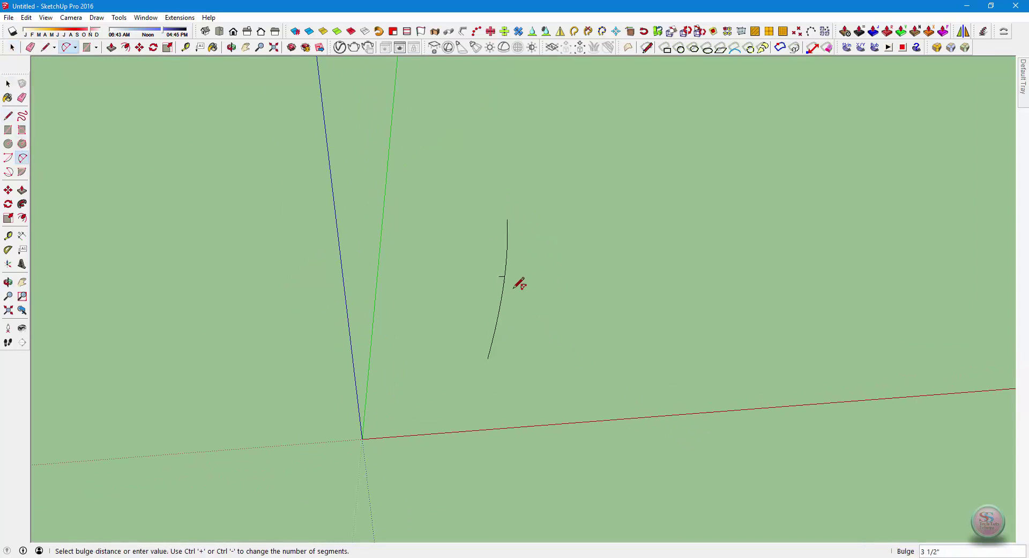
{"action": "key", "text": "Escape"}
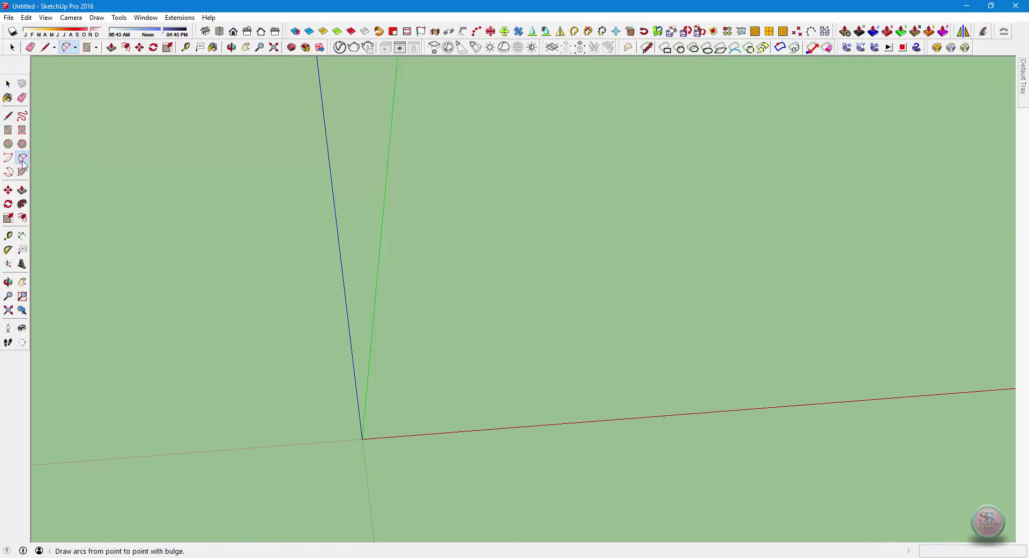
{"action": "key", "text": "space"}
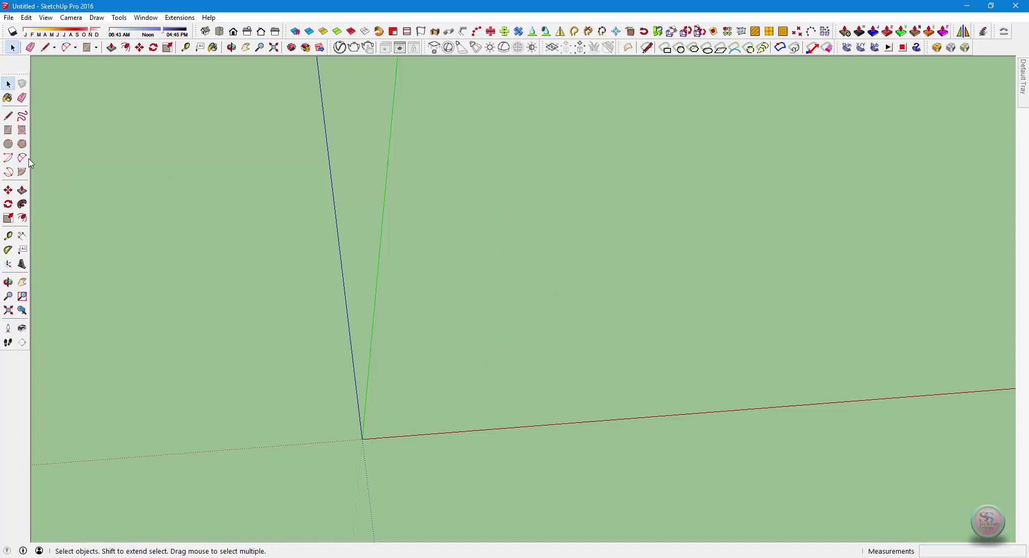
{"action": "left_click", "coordinate": [23, 158]}
{"action": "type", "text": "30"}
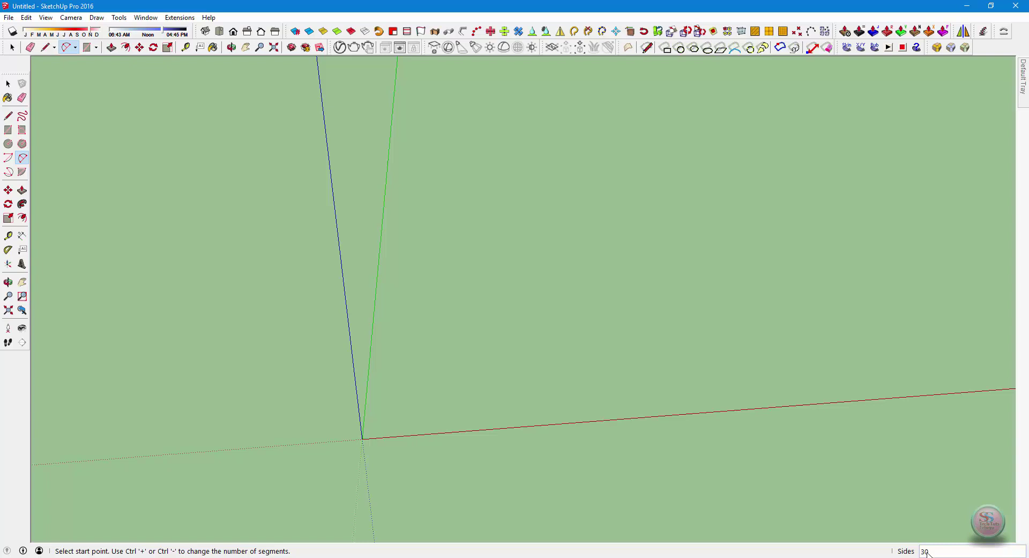
{"action": "key", "text": "Return"}
{"action": "key", "text": "space"}
{"action": "key", "text": "a"}
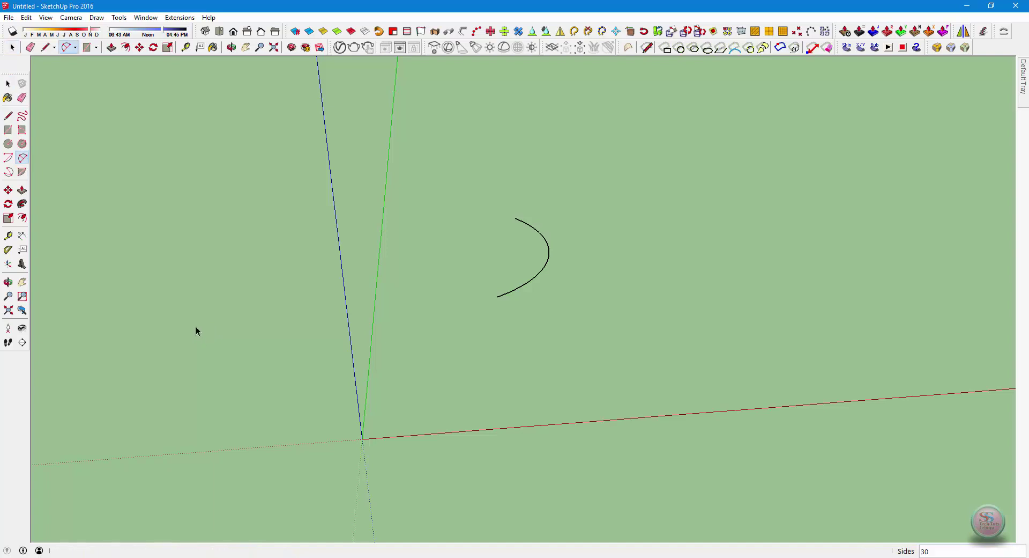
{"action": "key", "text": "space"}
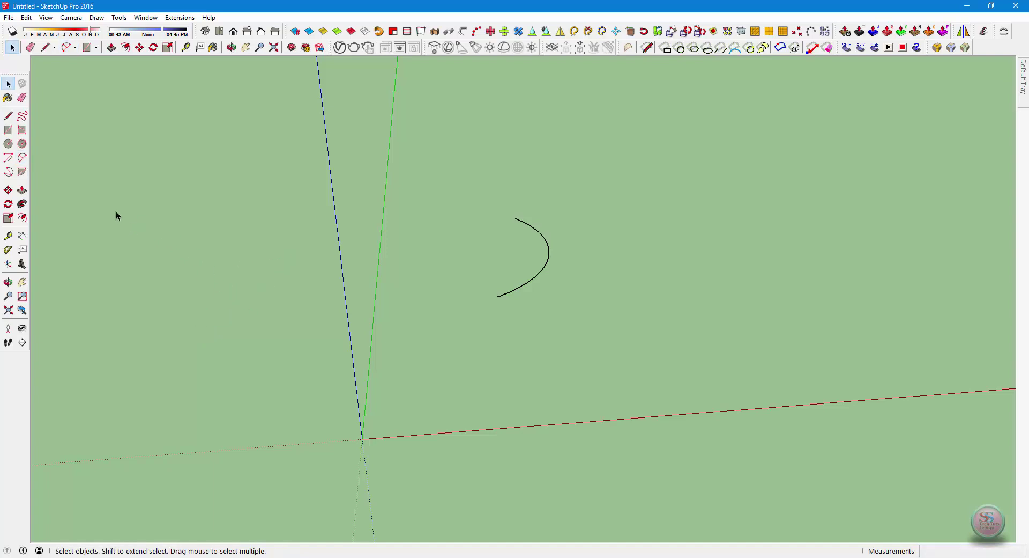
{"action": "key", "text": "ctrl+z"}
Search the Extension Warehouse for 'truebend' and open the TrueBend extension page.
{"action": "left_click", "coordinate": [145, 17]}
{"action": "left_click", "coordinate": [190, 114]}
{"action": "type", "text": "trueb"}
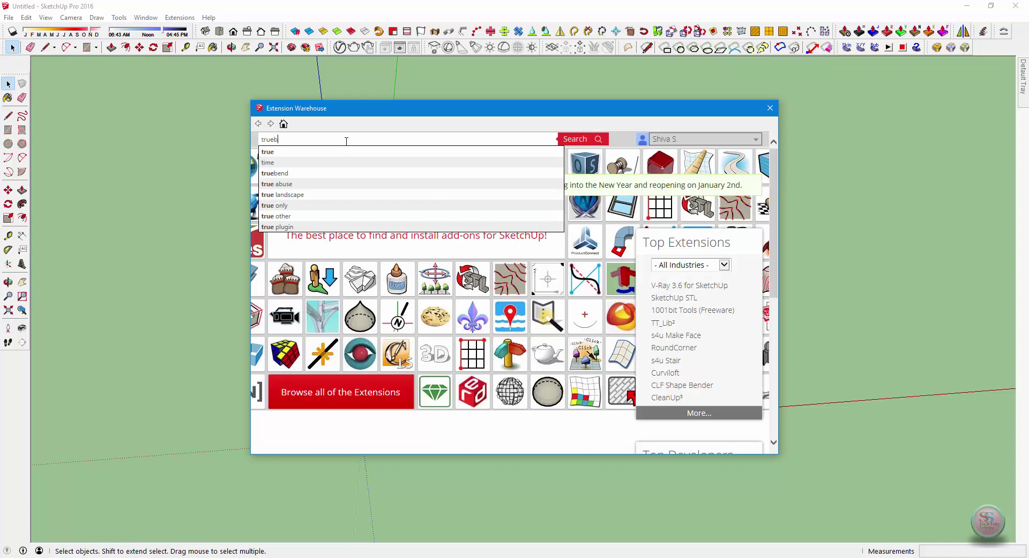
{"action": "left_click", "coordinate": [384, 173]}
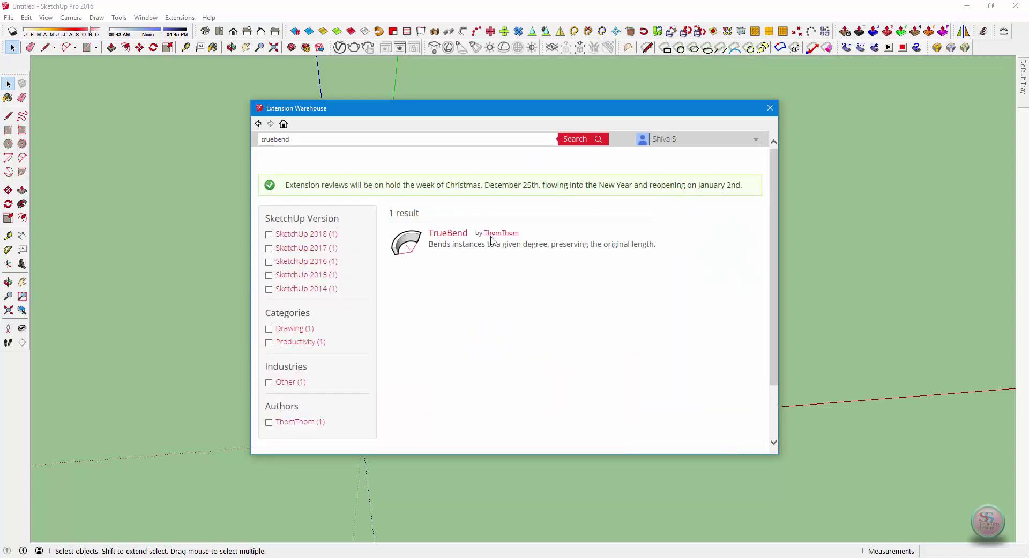
{"action": "left_click", "coordinate": [450, 236]}
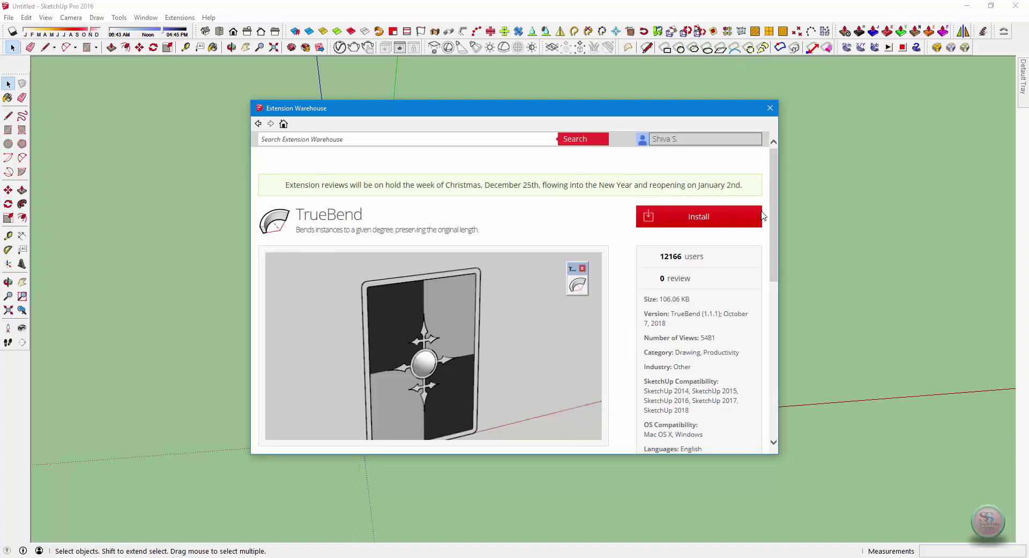
{"action": "mouse_move", "coordinate": [774, 214]}
{"action": "left_mouse_down"}
{"action": "mouse_move", "coordinate": [781, 295]}
{"action": "mouse_move", "coordinate": [782, 219]}
{"action": "left_mouse_up"}
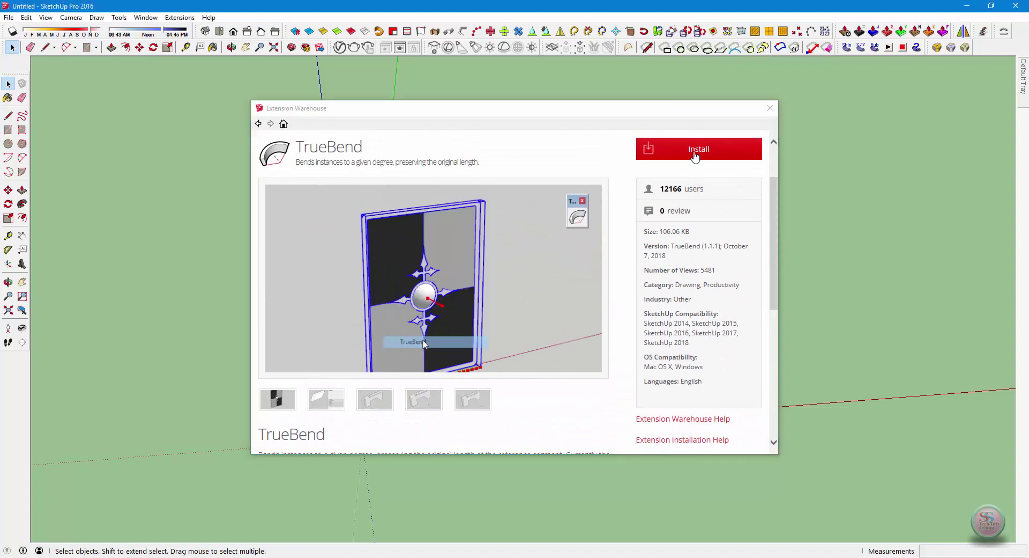
Install TrueBend, confirm the installation, and close the Extension Warehouse.
{"action": "left_click", "coordinate": [695, 152]}
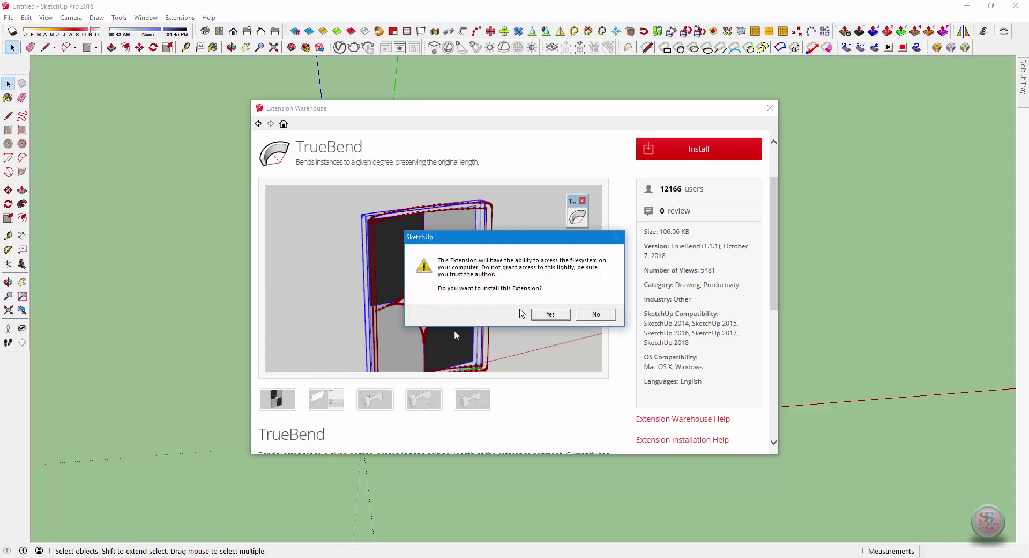
{"action": "left_click", "coordinate": [558, 315]}
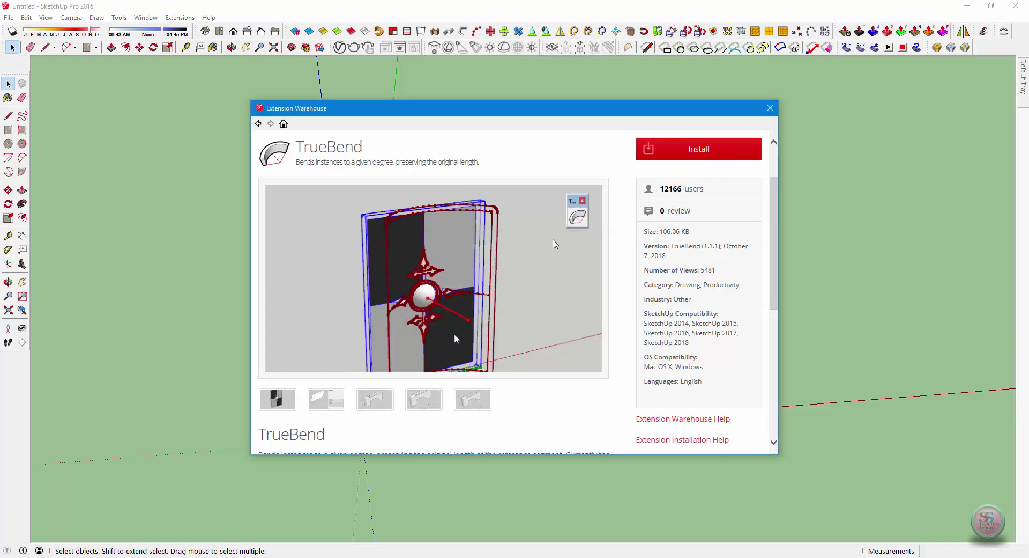
{"action": "left_click", "coordinate": [589, 306]}
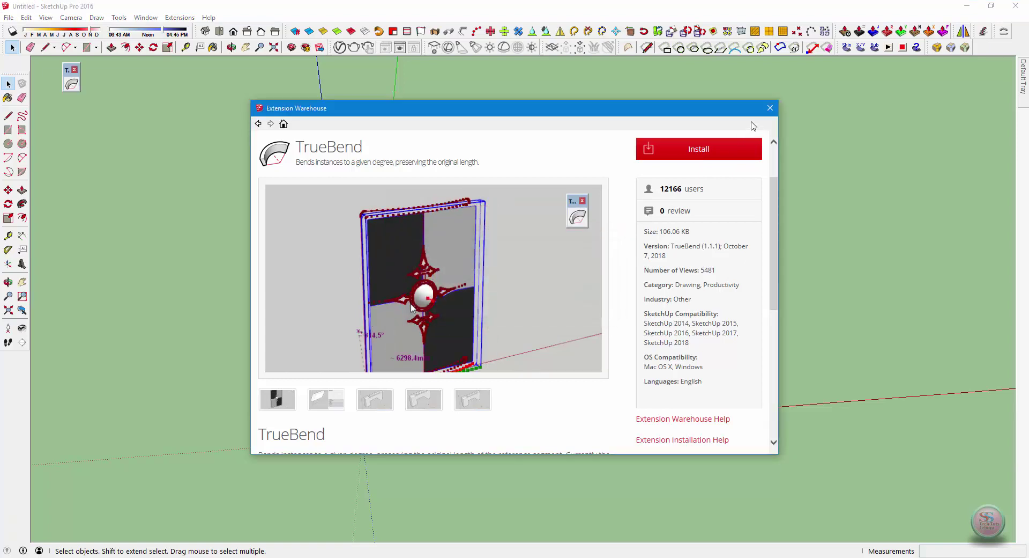
{"action": "left_click", "coordinate": [767, 111]}
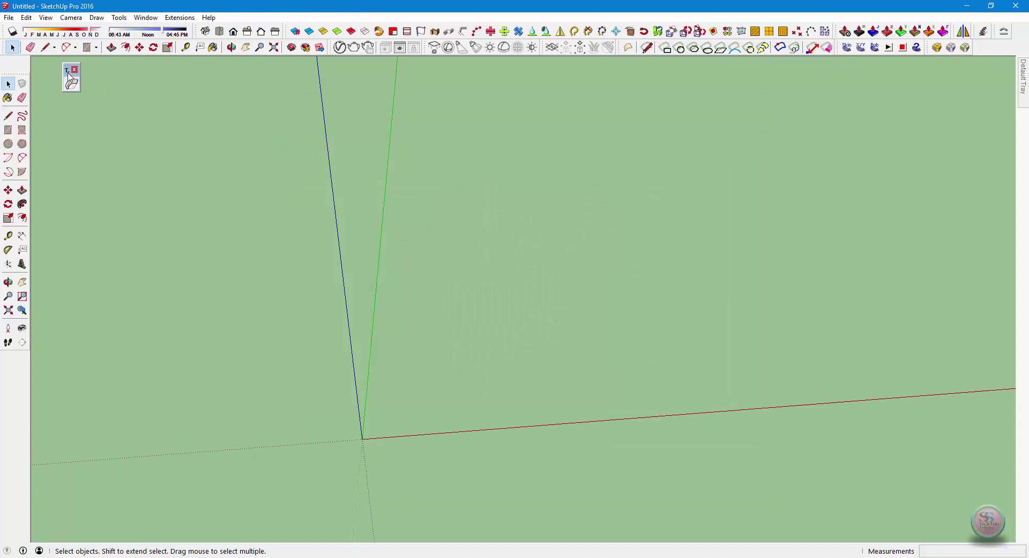
Make the long box beam a group and activate TrueBend on it at angle 0.0.
{"action": "left_click_drag", "start_coordinate": [70, 76], "coordinate": [162, 87]}
{"action": "left_click", "coordinate": [9, 129]}
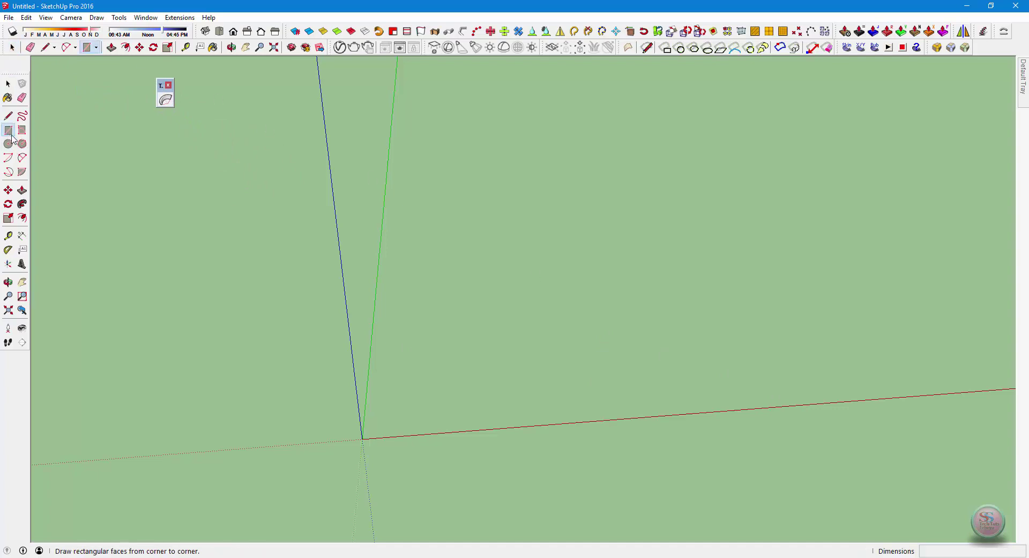
{"action": "left_click", "coordinate": [424, 364]}
{"action": "right_click", "coordinate": [562, 114]}
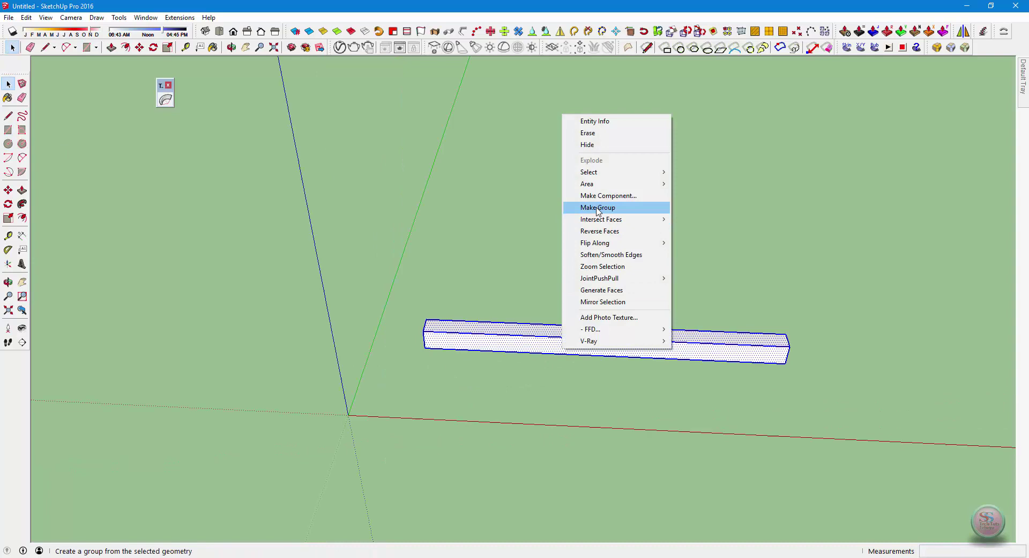
{"action": "left_click", "coordinate": [599, 208]}
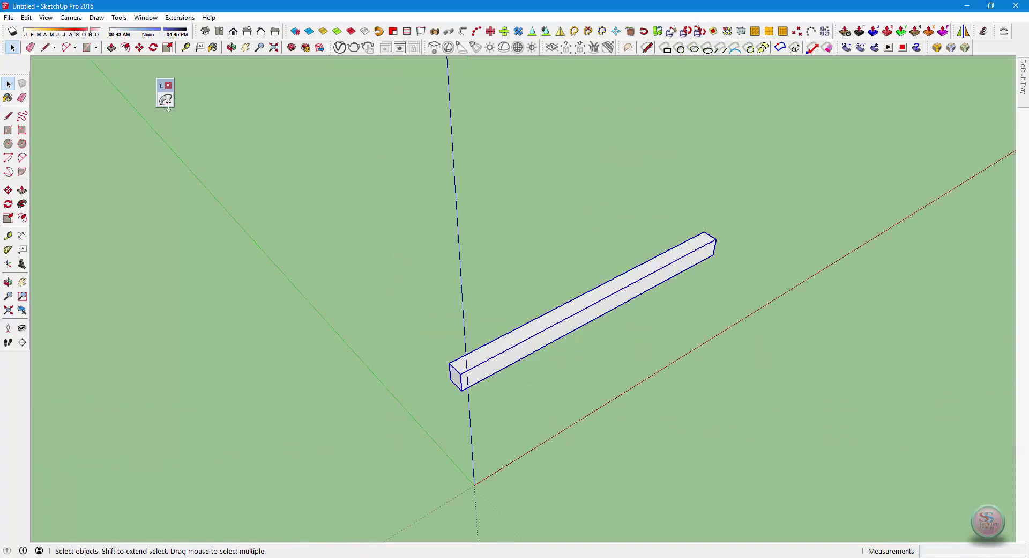
{"action": "left_click", "coordinate": [166, 101]}
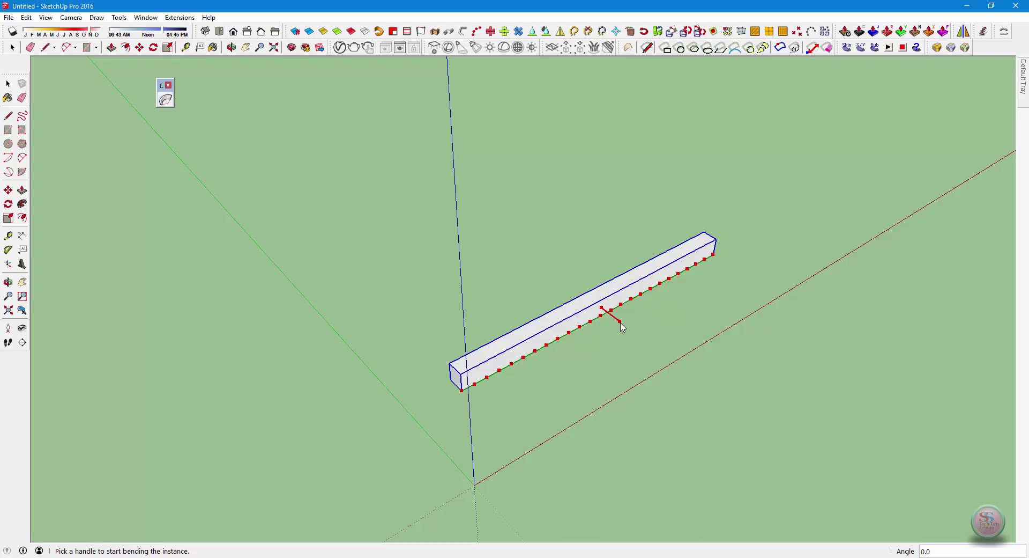
Bend the box beam into a gentle arch of about 107.4° and view it from another side.
{"action": "mouse_move", "coordinate": [621, 325]}
{"action": "left_mouse_down"}
{"action": "mouse_move", "coordinate": [640, 336]}
{"action": "mouse_move", "coordinate": [659, 395]}
{"action": "left_mouse_up"}
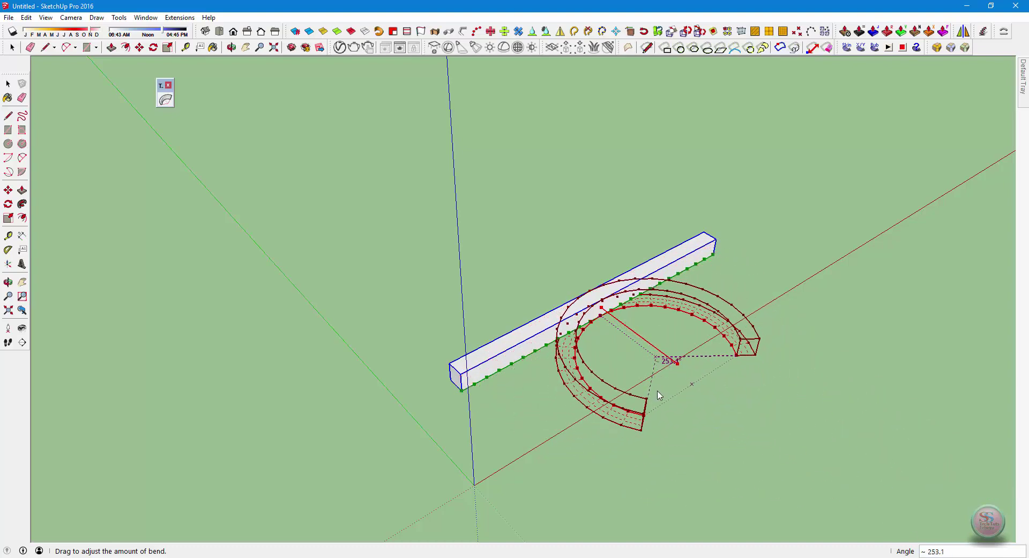
{"action": "left_click_drag", "start_coordinate": [659, 395], "coordinate": [634, 459]}
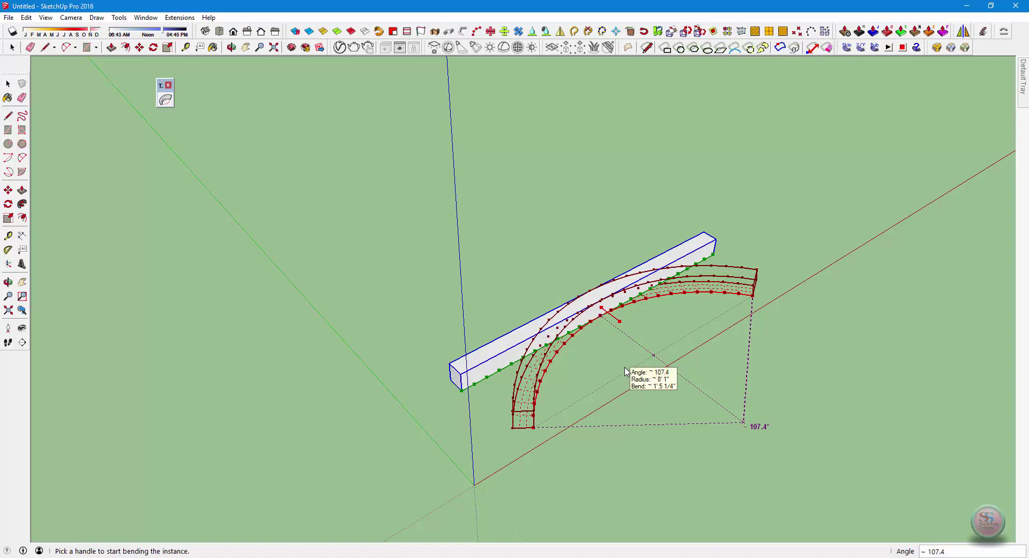
{"action": "key", "text": "Return"}
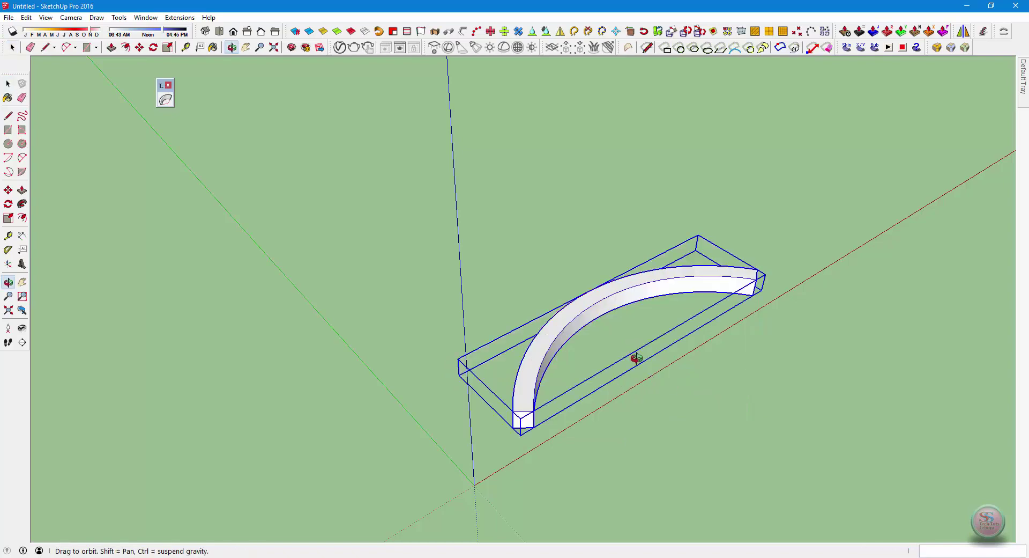
{"action": "mouse_move", "coordinate": [637, 358]}
{"action": "middle_mouse_down"}
{"action": "mouse_move", "coordinate": [388, 341]}
{"action": "mouse_move", "coordinate": [391, 326]}
{"action": "mouse_move", "coordinate": [384, 451]}
{"action": "mouse_move", "coordinate": [345, 329]}
{"action": "mouse_move", "coordinate": [566, 301]}
{"action": "mouse_move", "coordinate": [597, 423]}
{"action": "mouse_move", "coordinate": [480, 368]}
{"action": "mouse_move", "coordinate": [492, 399]}
{"action": "middle_mouse_up"}
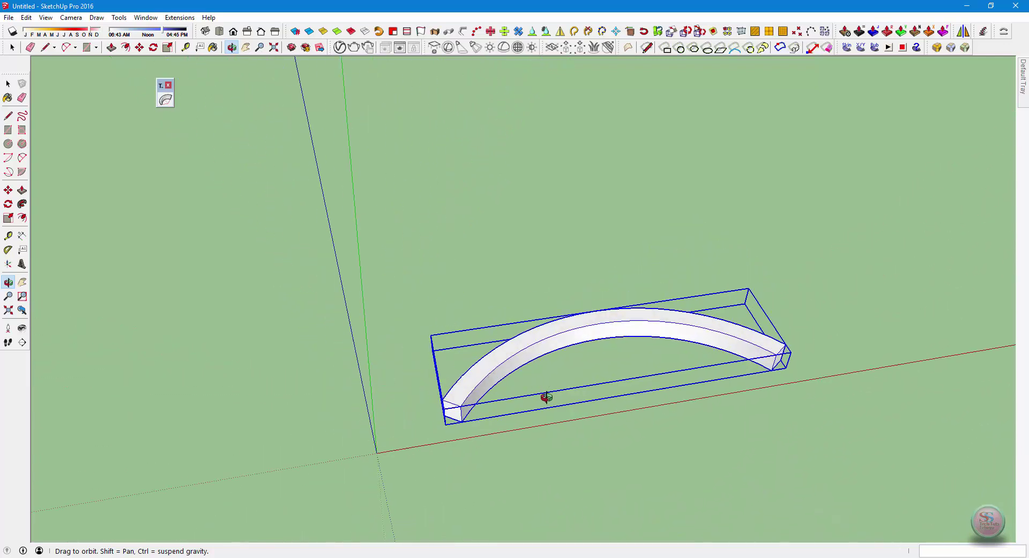
{"action": "middle_click_drag", "start_coordinate": [586, 352], "coordinate": [242, 339], "text": "shift"}
{"action": "left_click_drag", "start_coordinate": [243, 340], "coordinate": [341, 358]}
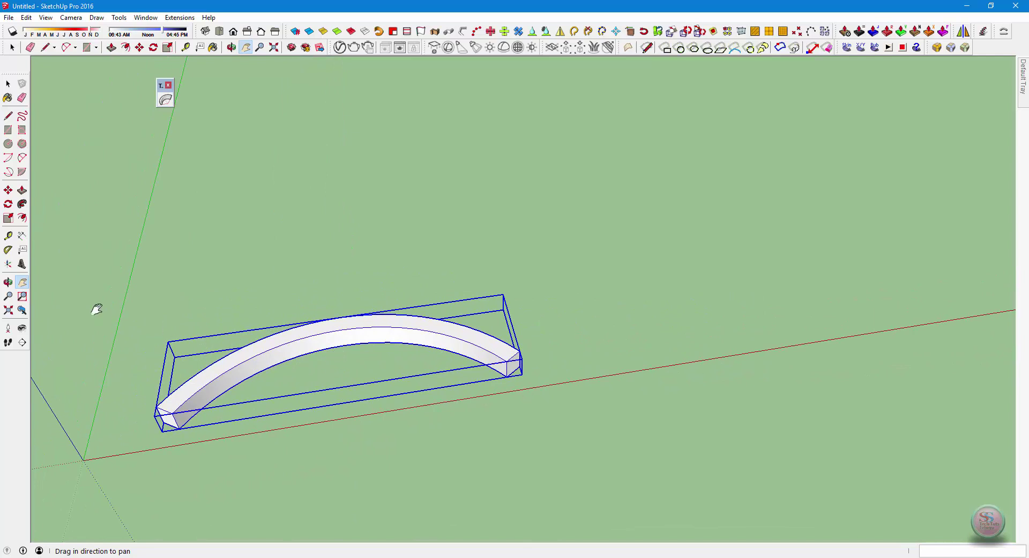
Draw a long narrow rectangle beside the beam and push it up 1' 5 15/16" into a panel.
{"action": "left_click", "coordinate": [8, 130]}
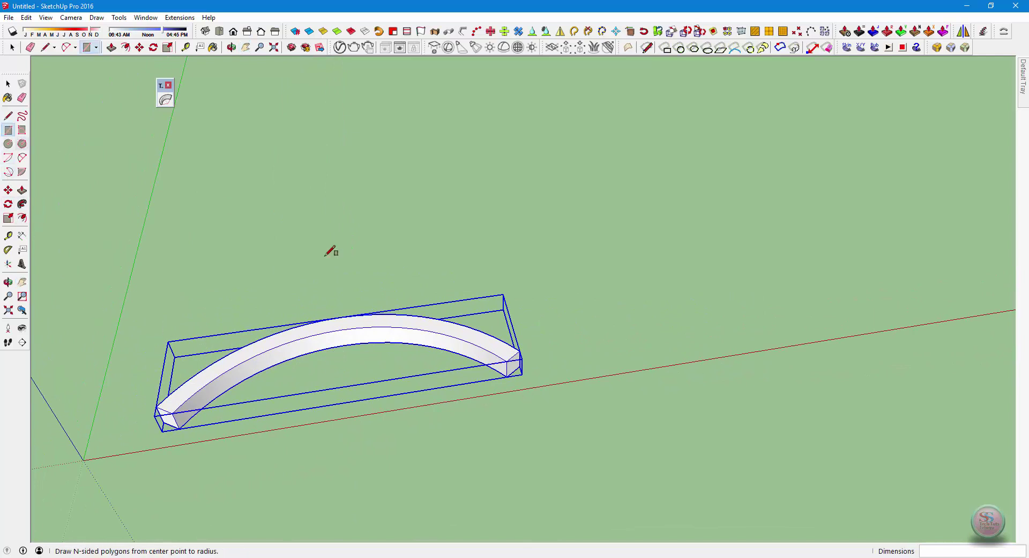
{"action": "left_click", "coordinate": [579, 311]}
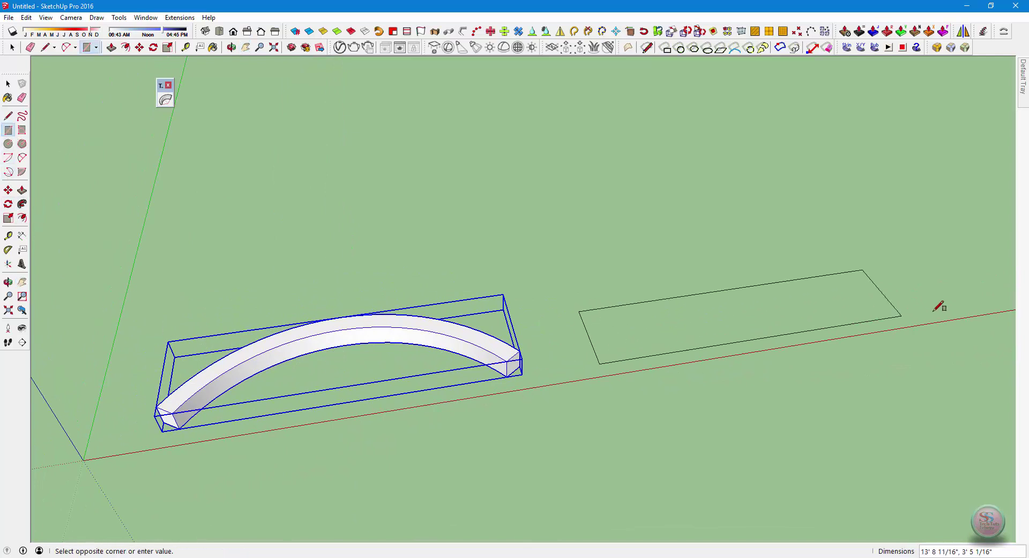
{"action": "left_click", "coordinate": [949, 282]}
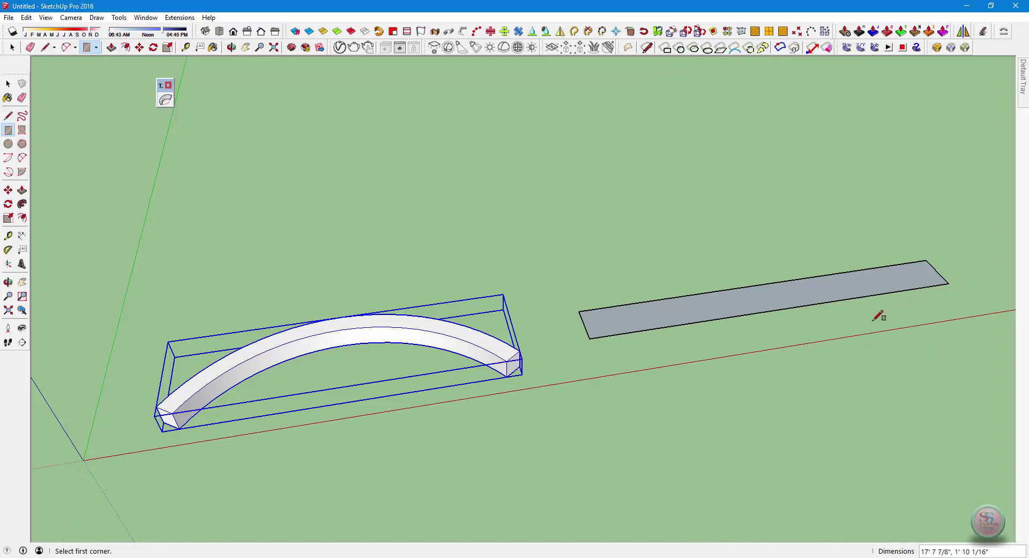
{"action": "key", "text": "p"}
{"action": "mouse_move", "coordinate": [852, 303]}
{"action": "left_mouse_down"}
{"action": "mouse_move", "coordinate": [786, 118]}
{"action": "mouse_move", "coordinate": [804, 219]}
{"action": "left_mouse_up"}
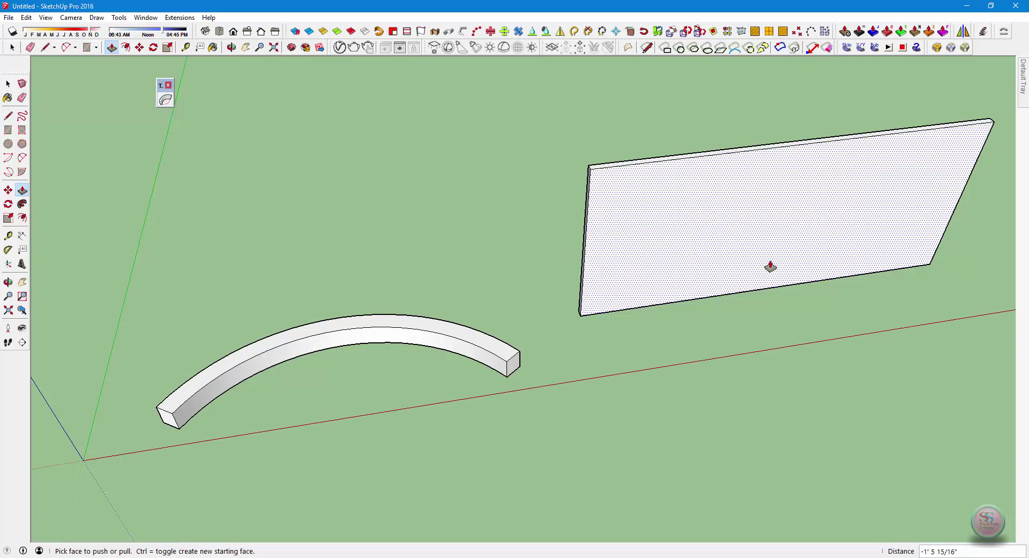
{"action": "key", "text": "r"}
{"action": "left_click", "coordinate": [615, 180]}
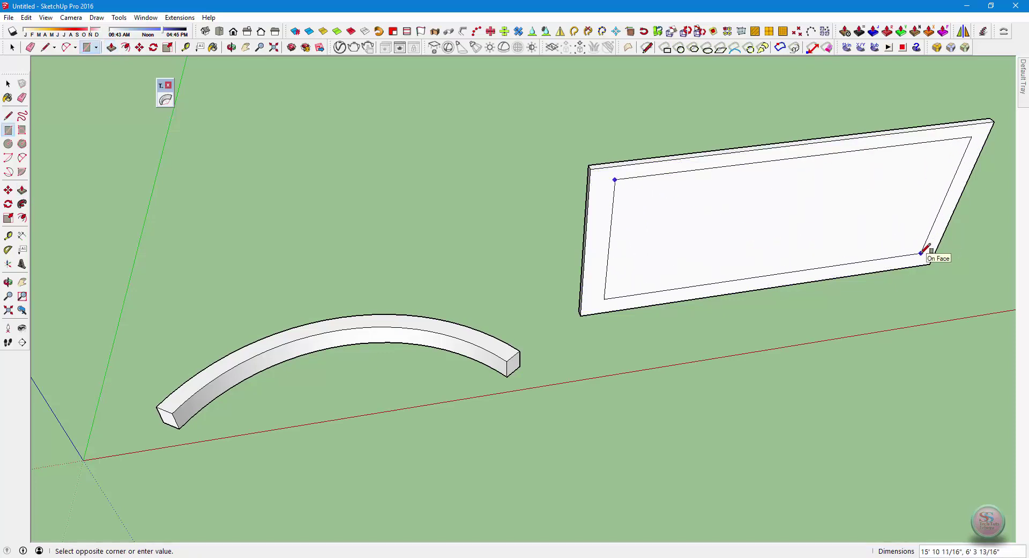
Push the inset rectangle through the panel to leave a hollow rectangular frame.
{"action": "left_click", "coordinate": [922, 253]}
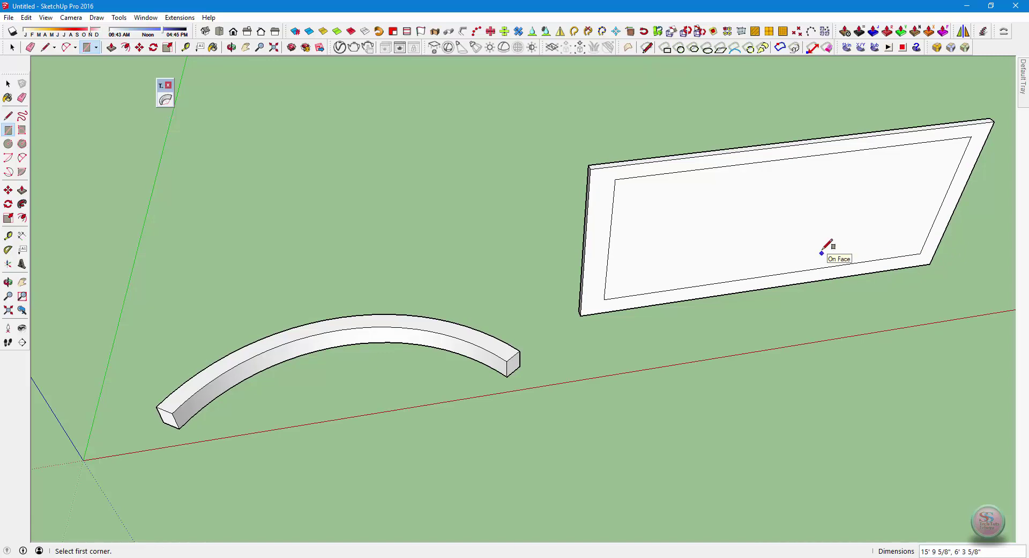
{"action": "key", "text": "p"}
{"action": "left_click", "coordinate": [804, 241]}
{"action": "left_click", "coordinate": [798, 221]}
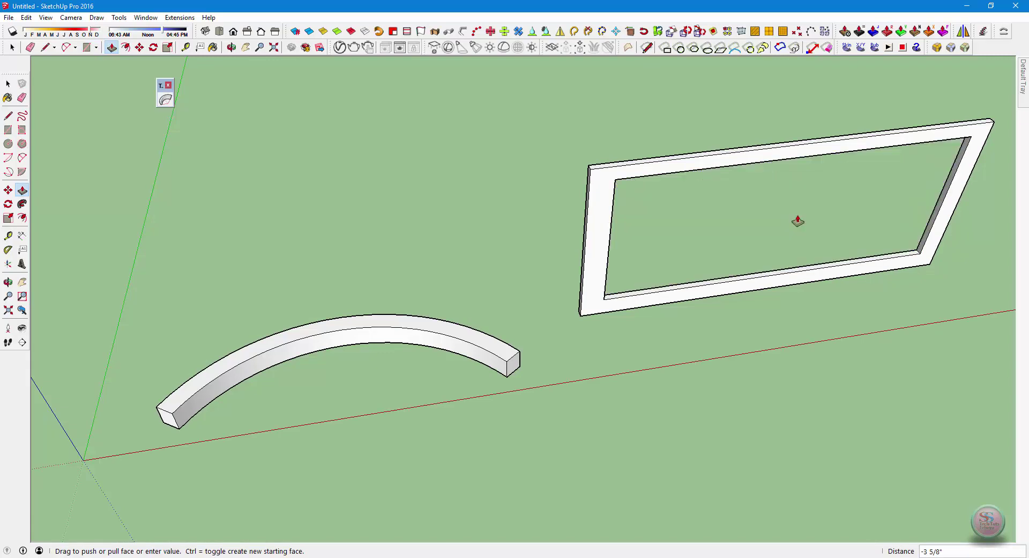
{"action": "key", "text": "o"}
{"action": "mouse_move", "coordinate": [760, 291]}
{"action": "left_mouse_down"}
{"action": "mouse_move", "coordinate": [871, 223]}
{"action": "mouse_move", "coordinate": [813, 205]}
{"action": "left_mouse_up"}
{"action": "key", "text": "h"}
{"action": "left_click_drag", "start_coordinate": [774, 232], "coordinate": [608, 318]}
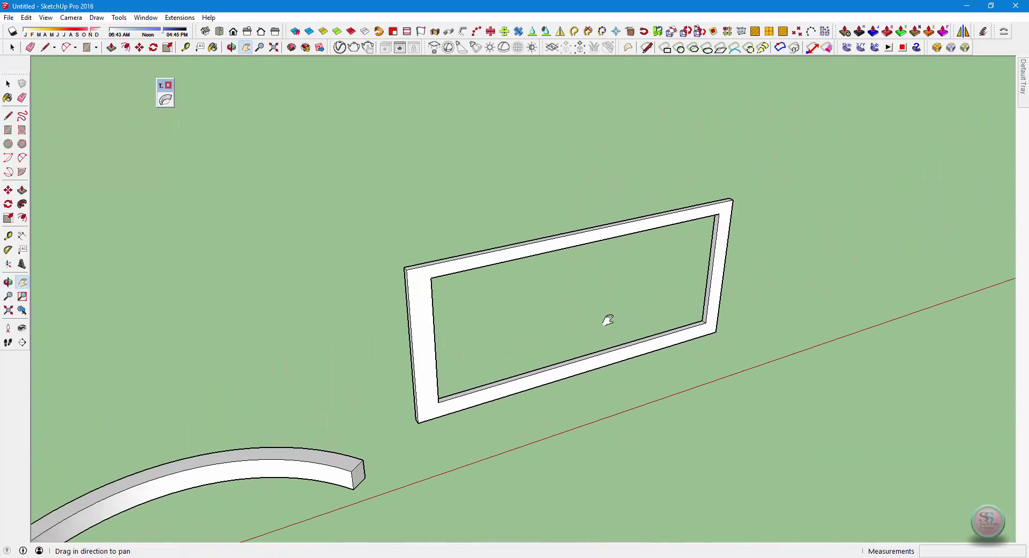
Select all of the frame's geometry and make it one group.
{"action": "key", "text": "space"}
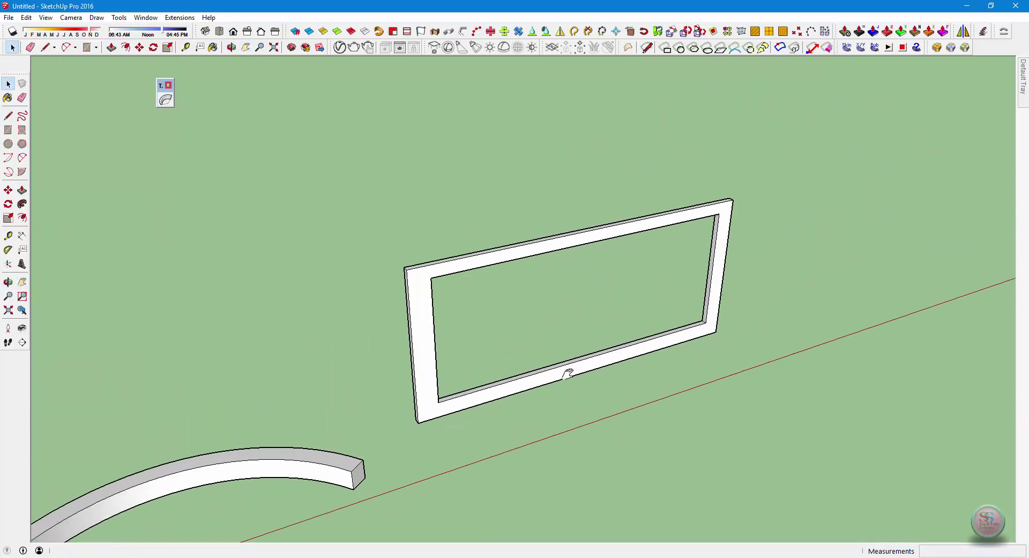
{"action": "triple_click", "coordinate": [565, 373]}
{"action": "right_click", "coordinate": [564, 372]}
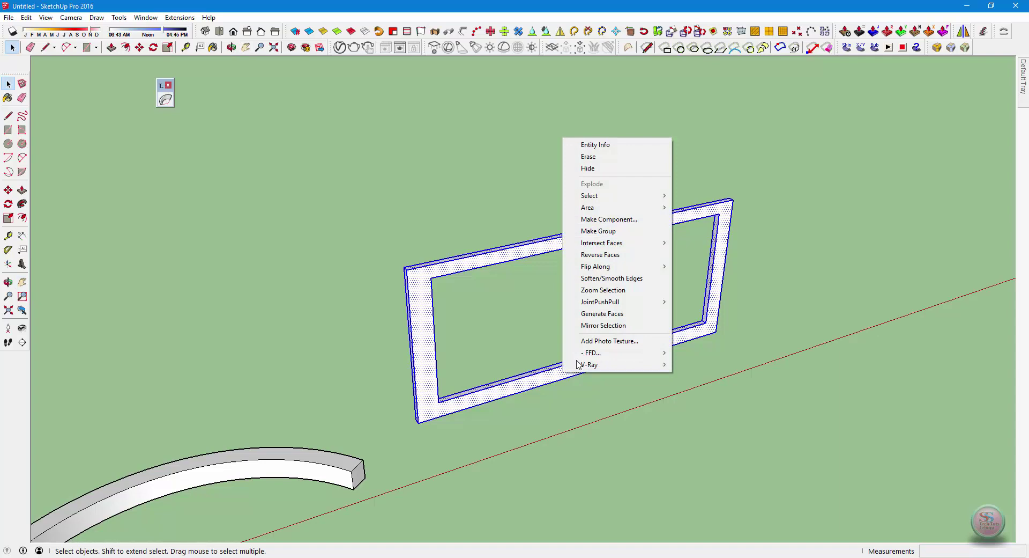
{"action": "left_click", "coordinate": [606, 230]}
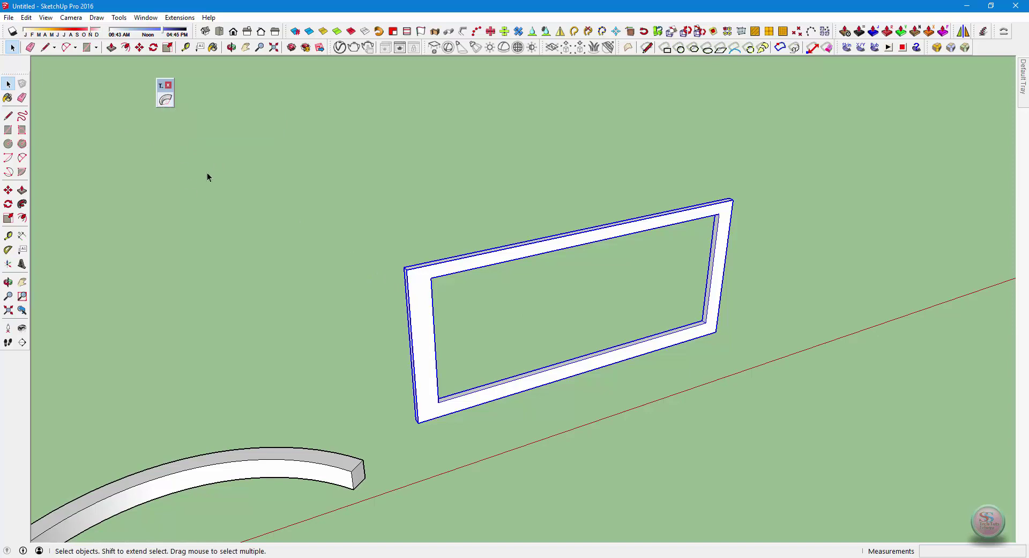
Bend the grouped window frame with TrueBend to about 67.1°, radius roughly 15'.
{"action": "left_click", "coordinate": [165, 101]}
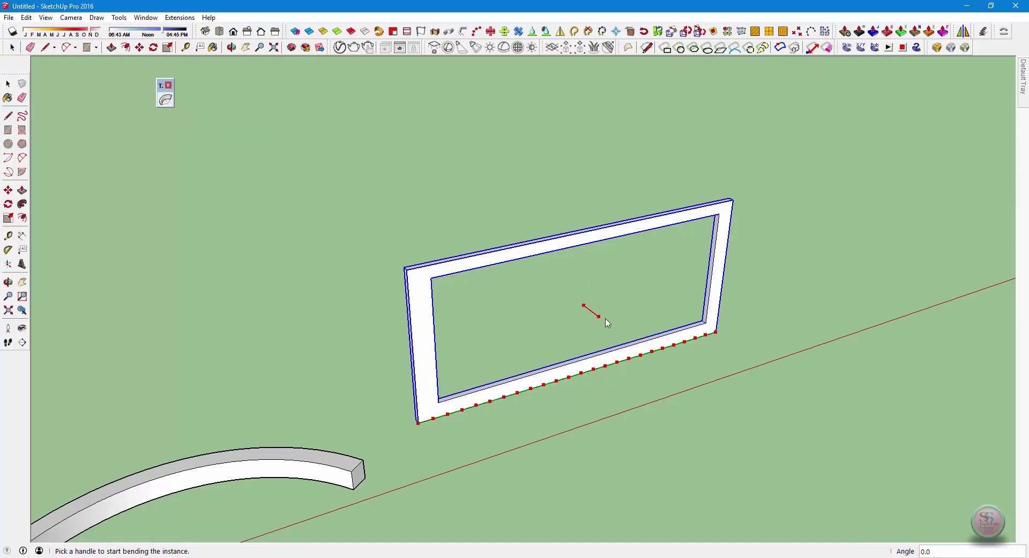
{"action": "left_click_drag", "start_coordinate": [600, 320], "coordinate": [591, 307]}
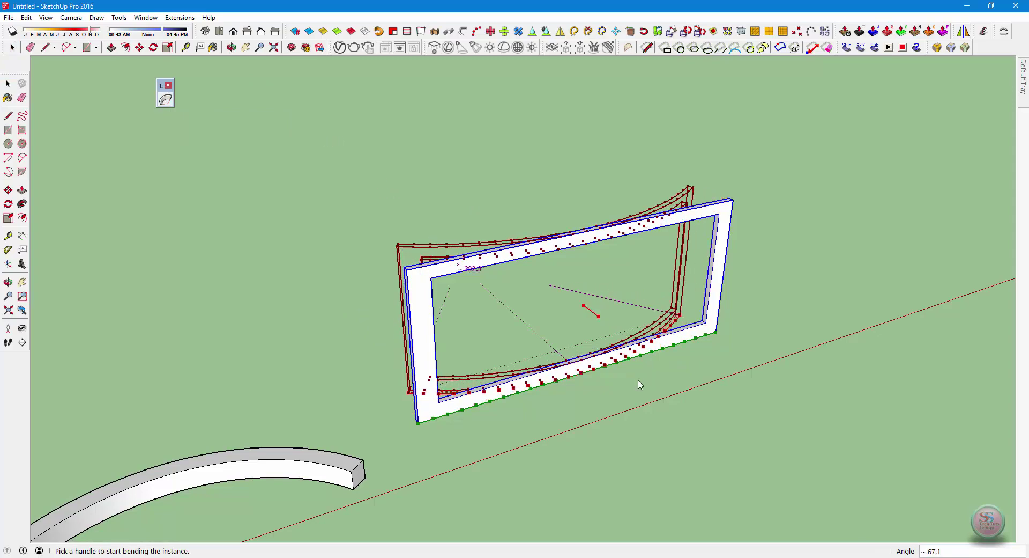
{"action": "key", "text": "Return"}
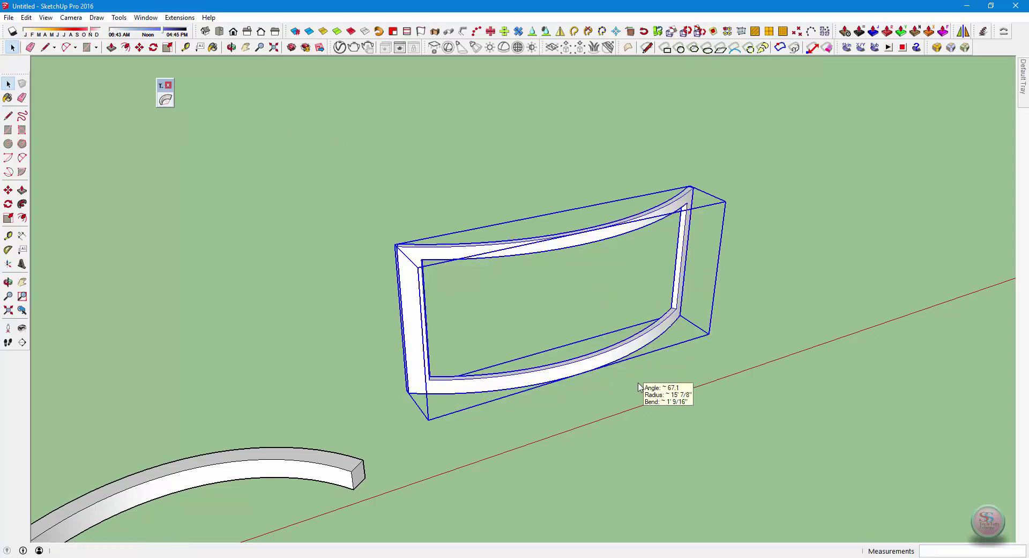
{"action": "mouse_move", "coordinate": [632, 392]}
{"action": "middle_mouse_down"}
{"action": "mouse_move", "coordinate": [901, 385]}
{"action": "mouse_move", "coordinate": [558, 282]}
{"action": "mouse_move", "coordinate": [805, 258]}
{"action": "mouse_move", "coordinate": [990, 427]}
{"action": "mouse_move", "coordinate": [427, 442]}
{"action": "mouse_move", "coordinate": [262, 374]}
{"action": "mouse_move", "coordinate": [391, 313]}
{"action": "middle_mouse_up"}
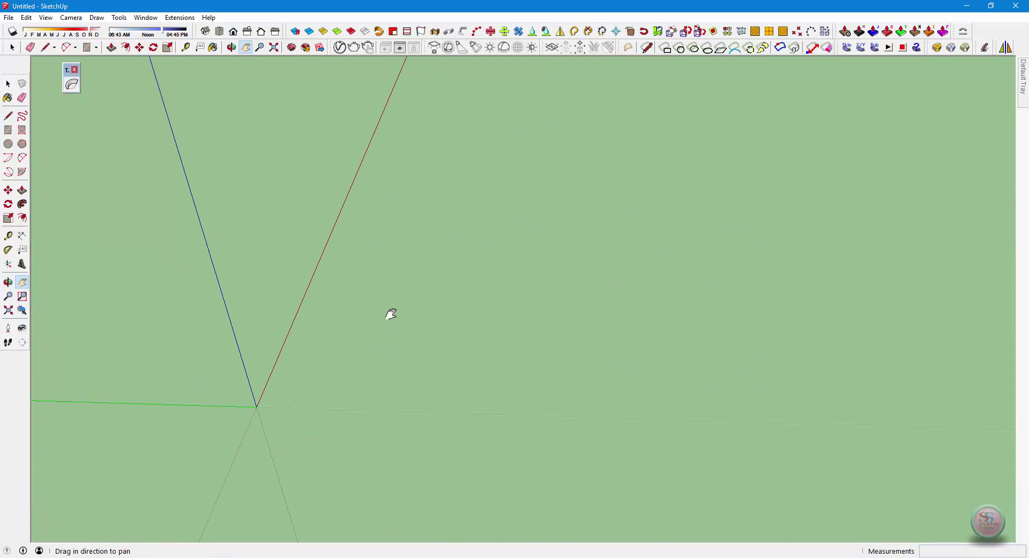
Copy the box one step up onto its edge and array it *10 into a straight stair.
{"action": "mouse_move", "coordinate": [391, 314]}
{"action": "middle_mouse_down"}
{"action": "mouse_move", "coordinate": [641, 487]}
{"action": "mouse_move", "coordinate": [352, 478]}
{"action": "mouse_move", "coordinate": [170, 367]}
{"action": "mouse_move", "coordinate": [106, 308]}
{"action": "mouse_move", "coordinate": [223, 336]}
{"action": "mouse_move", "coordinate": [200, 359]}
{"action": "mouse_move", "coordinate": [135, 306]}
{"action": "middle_mouse_up"}
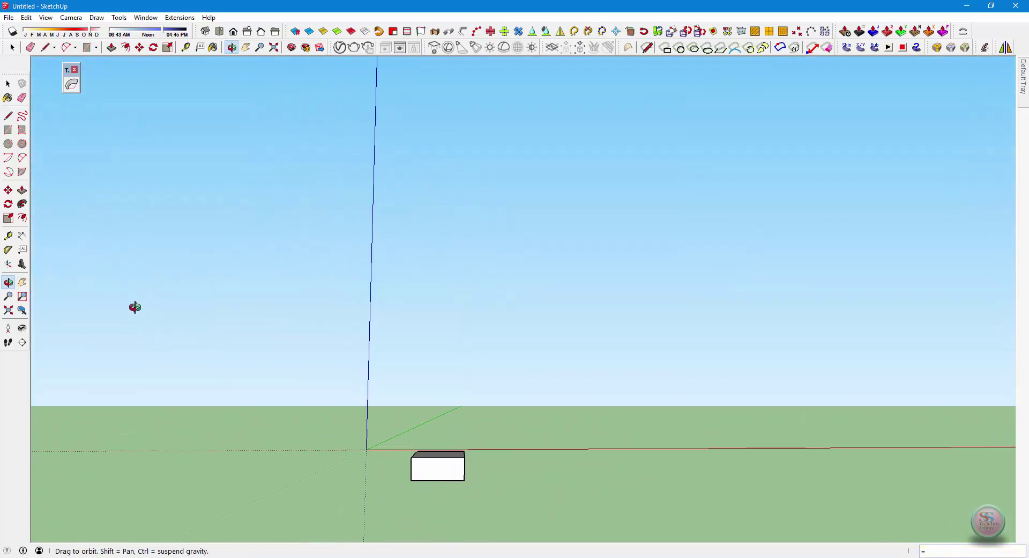
{"action": "mouse_move", "coordinate": [583, 508]}
{"action": "middle_mouse_down"}
{"action": "mouse_move", "coordinate": [478, 464]}
{"action": "mouse_move", "coordinate": [414, 466]}
{"action": "middle_mouse_up"}
{"action": "left_click", "coordinate": [414, 467]}
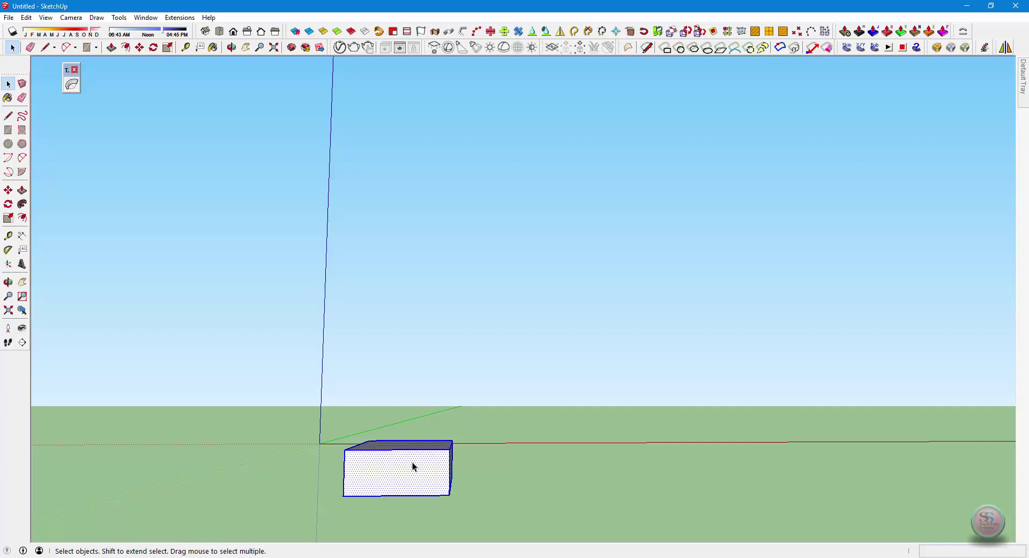
{"action": "middle_click_drag", "start_coordinate": [335, 501], "coordinate": [349, 505]}
{"action": "key", "text": "m"}
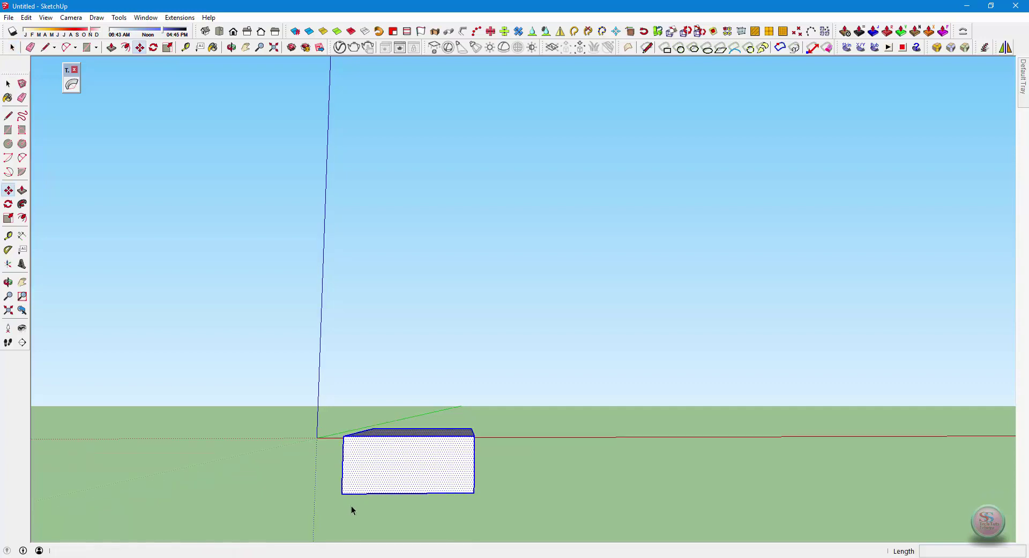
{"action": "key", "text": "ctrl"}
{"action": "left_click", "coordinate": [341, 493]}
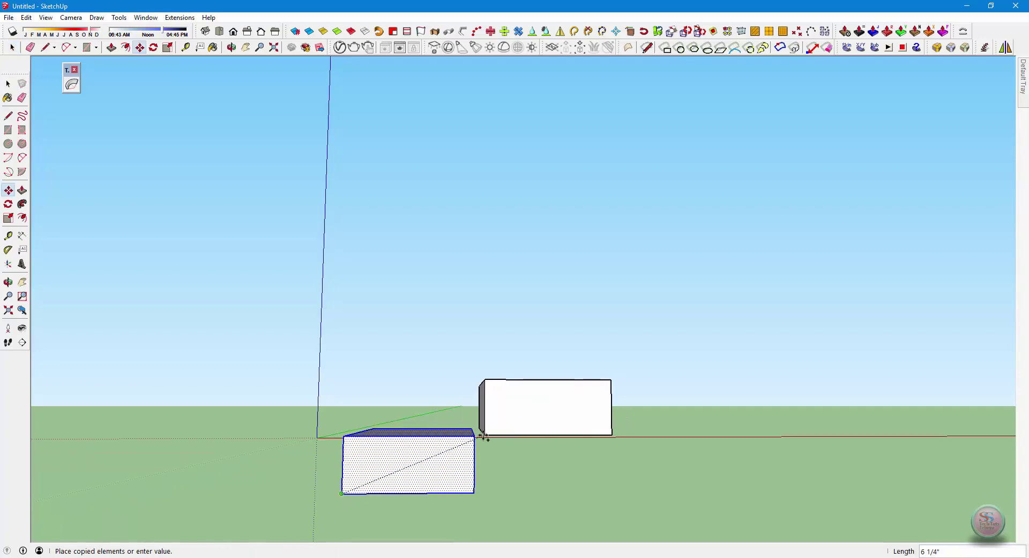
{"action": "left_click", "coordinate": [475, 435]}
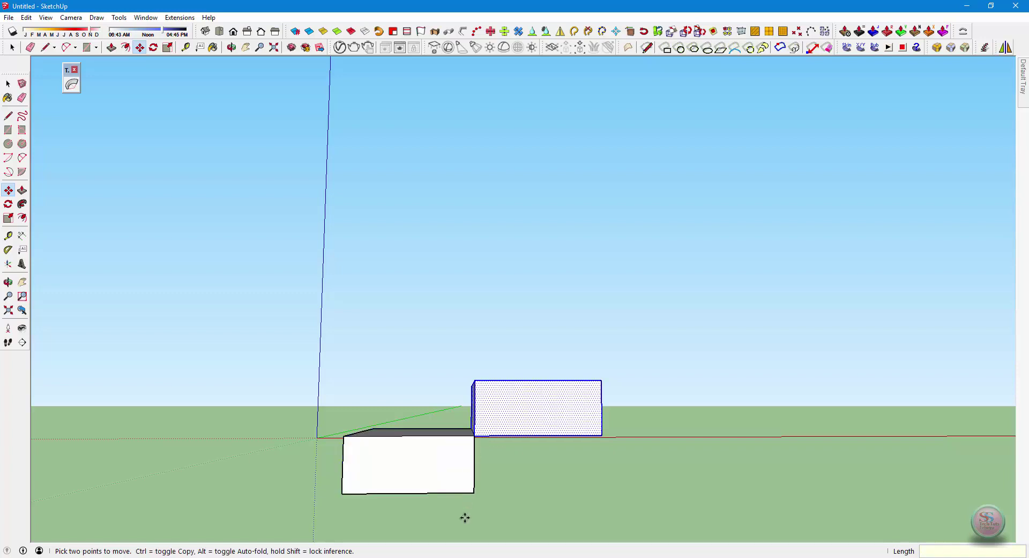
{"action": "type", "text": "*10"}
{"action": "key", "text": "Return"}
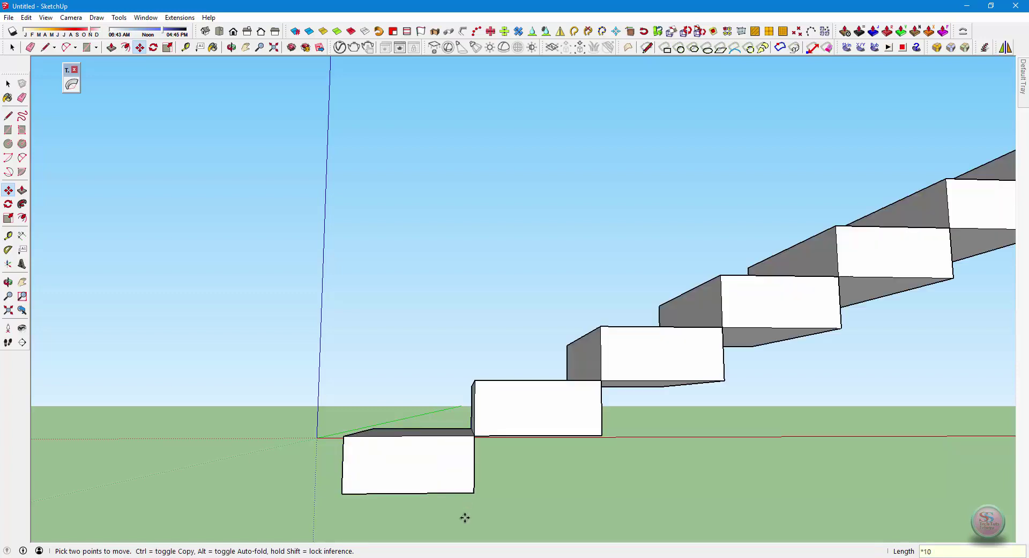
Orbit to see the whole staircase from above and select every step.
{"action": "key", "text": "o"}
{"action": "mouse_move", "coordinate": [445, 539]}
{"action": "left_mouse_down"}
{"action": "mouse_move", "coordinate": [533, 492]}
{"action": "mouse_move", "coordinate": [630, 503]}
{"action": "left_mouse_up"}
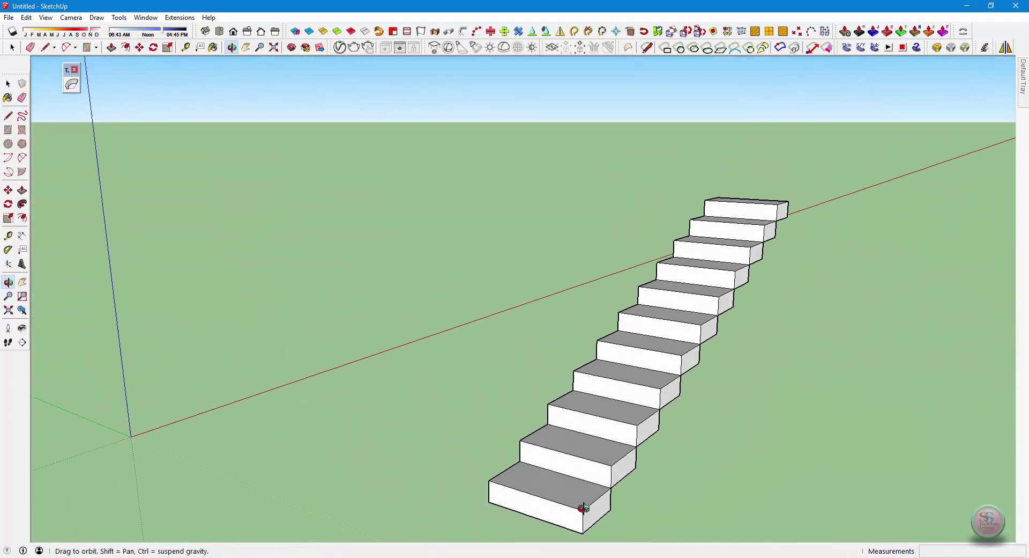
{"action": "key", "text": "space"}
{"action": "key", "text": "ctrl+a"}
Group all the stair steps into one staircase and view the straight flight from the side.
{"action": "right_click", "coordinate": [622, 495]}
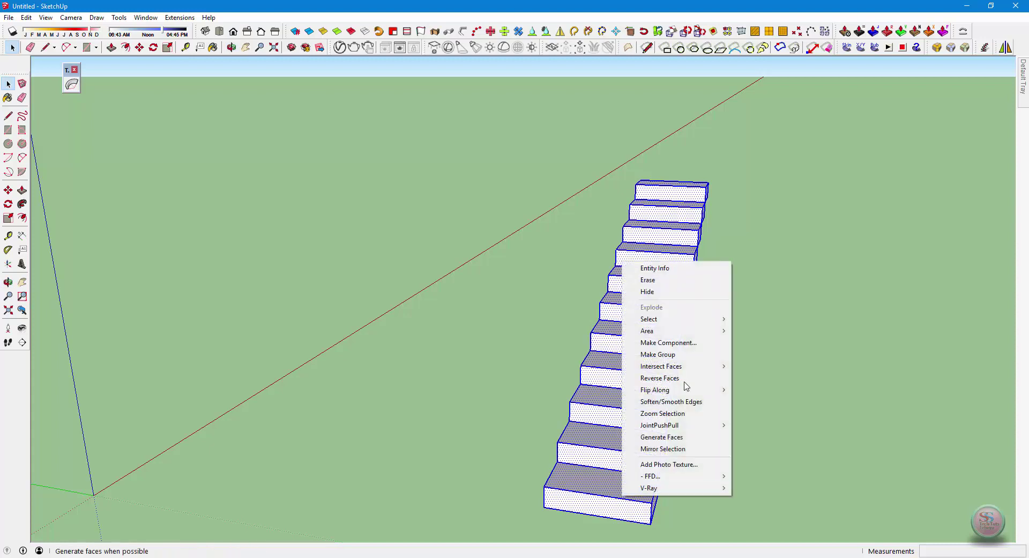
{"action": "left_click", "coordinate": [658, 355]}
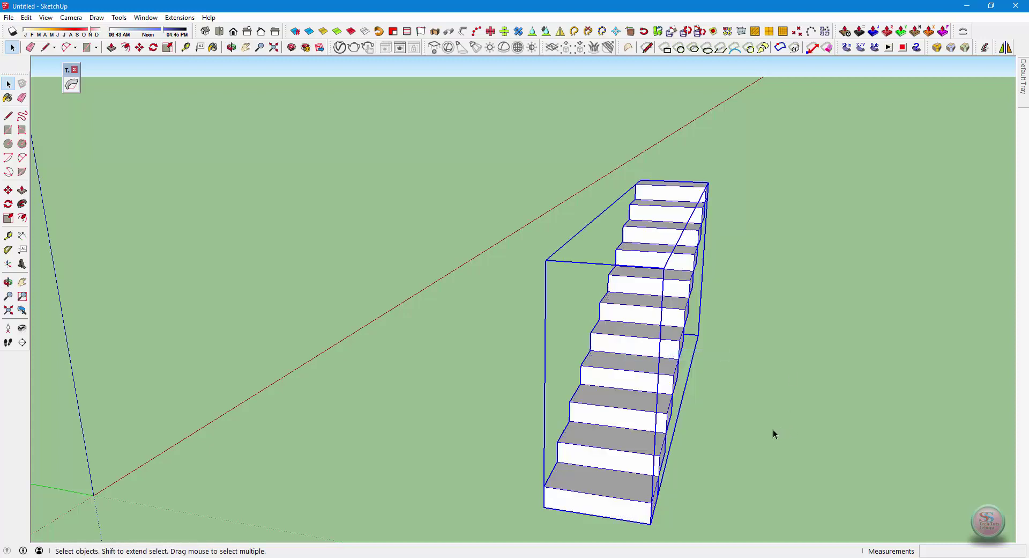
{"action": "key", "text": "h"}
{"action": "left_click_drag", "start_coordinate": [614, 393], "coordinate": [582, 388]}
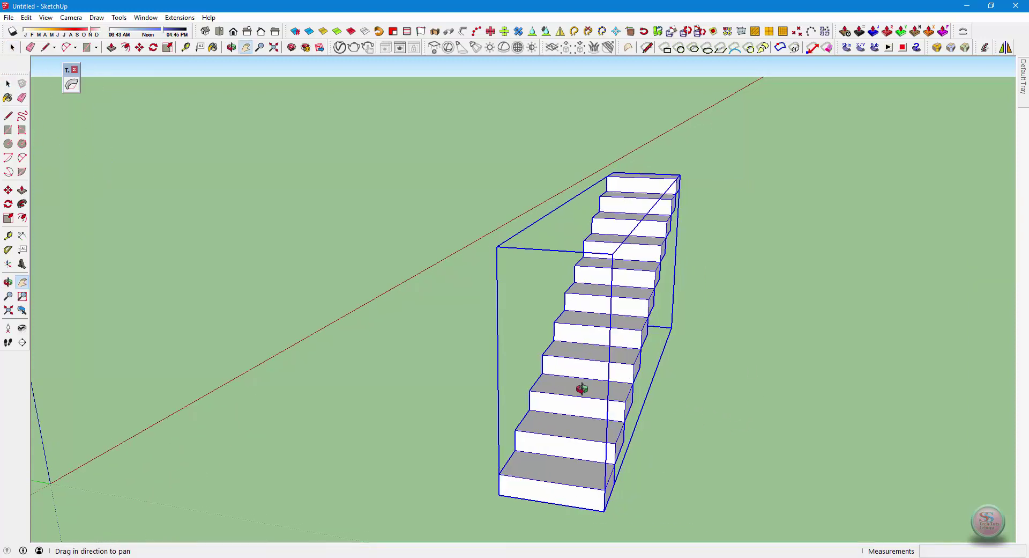
{"action": "mouse_move", "coordinate": [583, 388]}
{"action": "middle_mouse_down"}
{"action": "mouse_move", "coordinate": [350, 346]}
{"action": "mouse_move", "coordinate": [678, 434]}
{"action": "mouse_move", "coordinate": [703, 457]}
{"action": "mouse_move", "coordinate": [549, 446]}
{"action": "mouse_move", "coordinate": [667, 450]}
{"action": "mouse_move", "coordinate": [492, 395]}
{"action": "middle_mouse_up"}
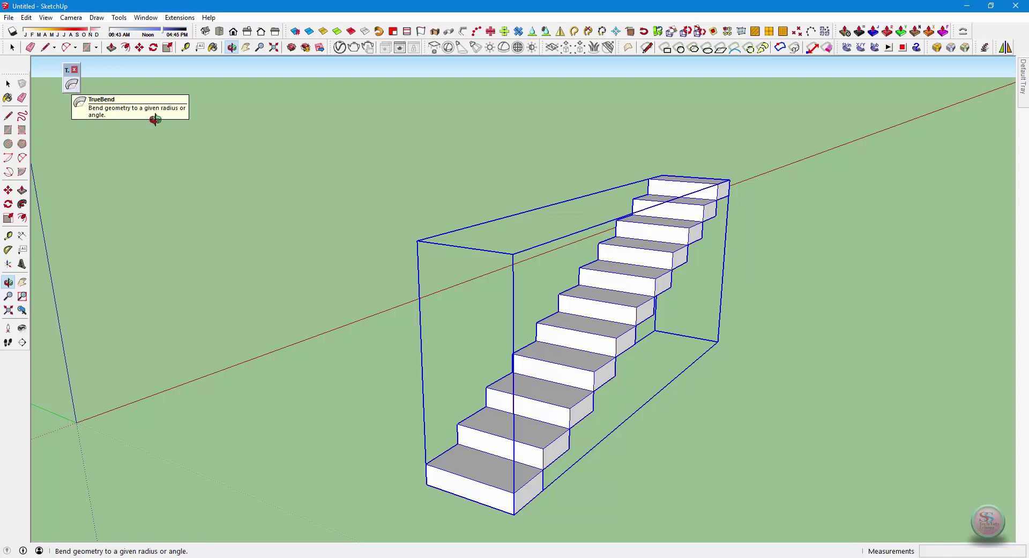
{"action": "key", "text": "space"}
Select the staircase group and preview a TrueBend curve, then cancel it.
{"action": "left_click", "coordinate": [604, 375]}
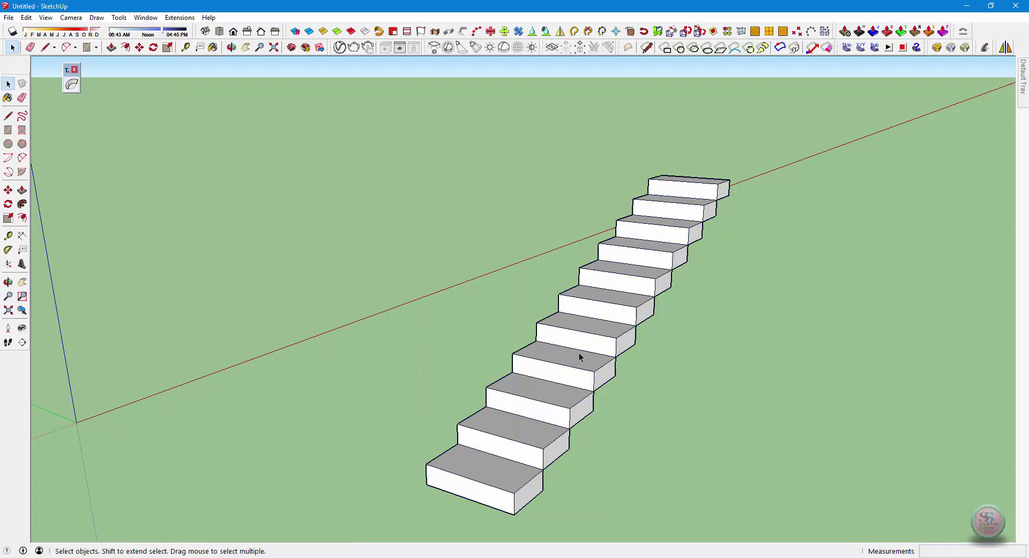
{"action": "left_click", "coordinate": [557, 349]}
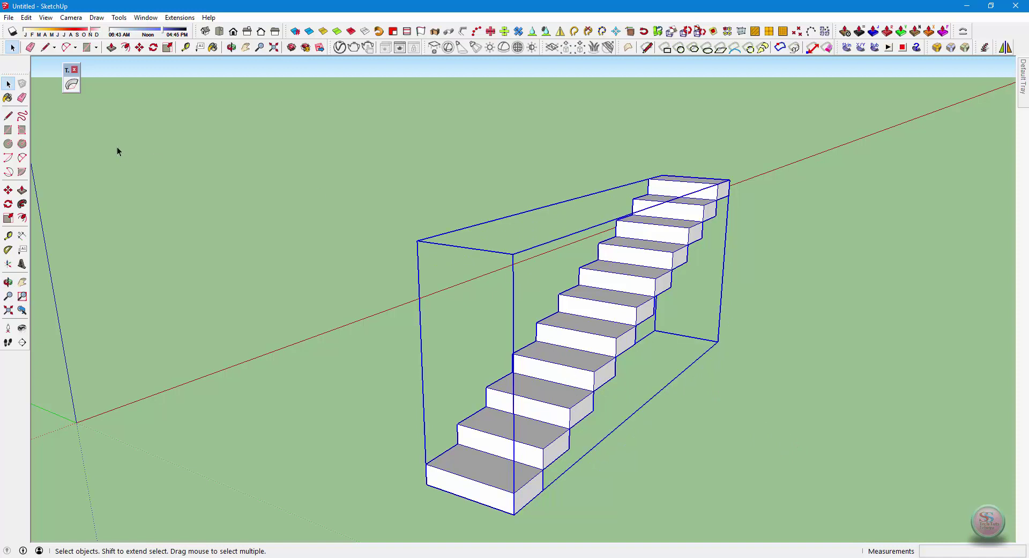
{"action": "left_click", "coordinate": [77, 90]}
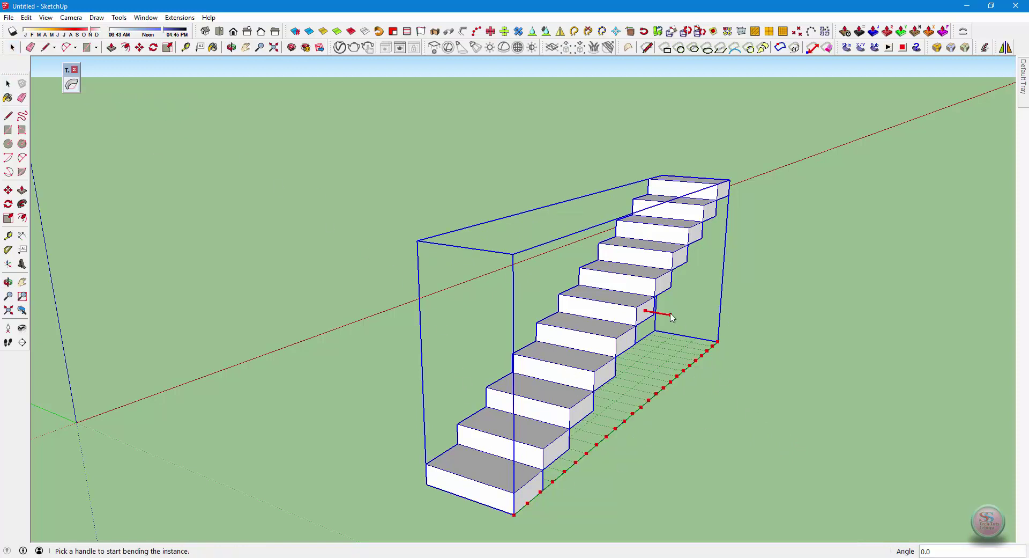
{"action": "scroll", "coordinate": [680, 323], "scroll_direction": "down", "scroll_amount": 2}
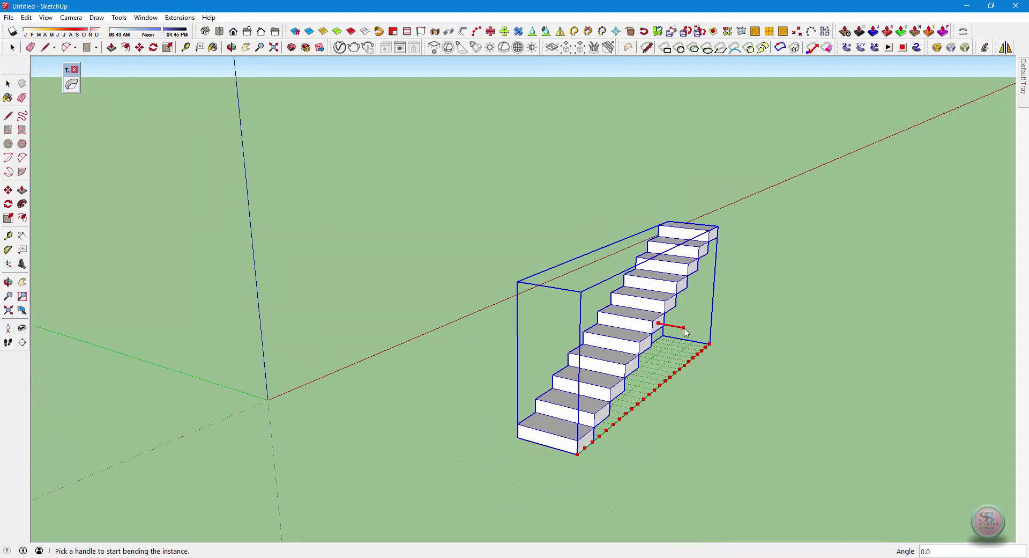
{"action": "mouse_move", "coordinate": [686, 332]}
{"action": "left_mouse_down"}
{"action": "mouse_move", "coordinate": [690, 340]}
{"action": "mouse_move", "coordinate": [607, 320]}
{"action": "mouse_move", "coordinate": [777, 343]}
{"action": "left_mouse_up"}
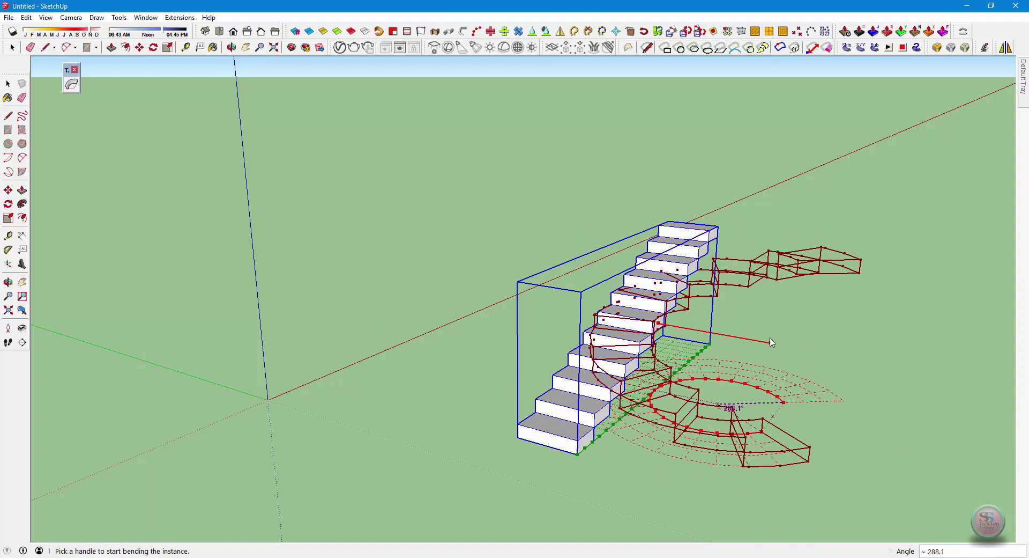
{"action": "key", "text": "o"}
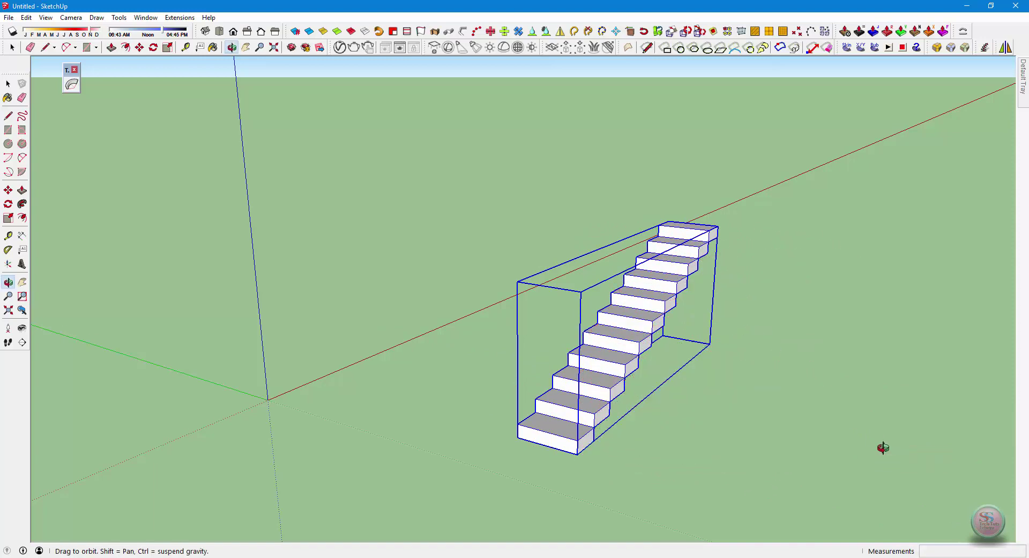
{"action": "left_click_drag", "start_coordinate": [885, 448], "coordinate": [737, 422]}
Bend the staircase group about 287° into a spiral stair.
{"action": "left_click", "coordinate": [72, 84]}
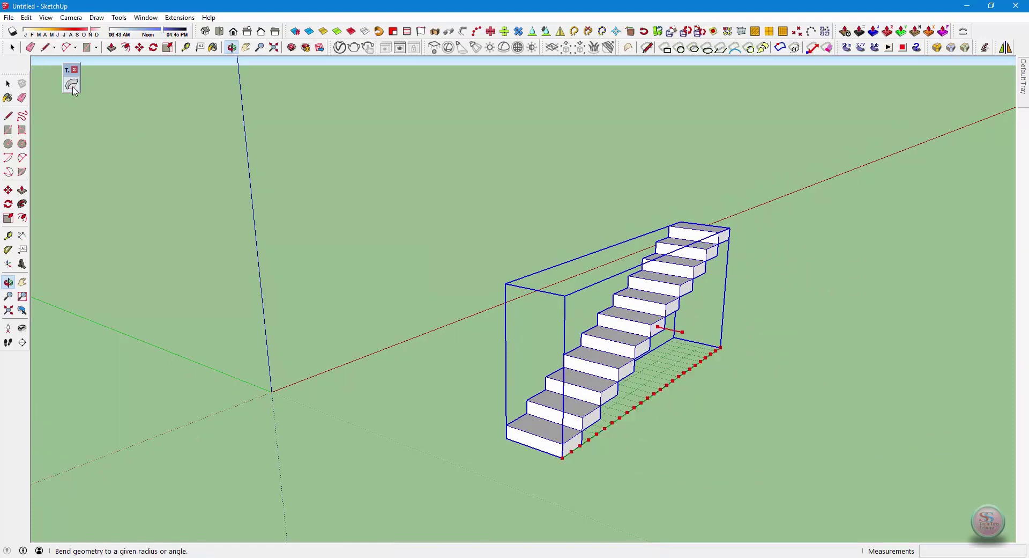
{"action": "left_click_drag", "start_coordinate": [689, 338], "coordinate": [765, 383]}
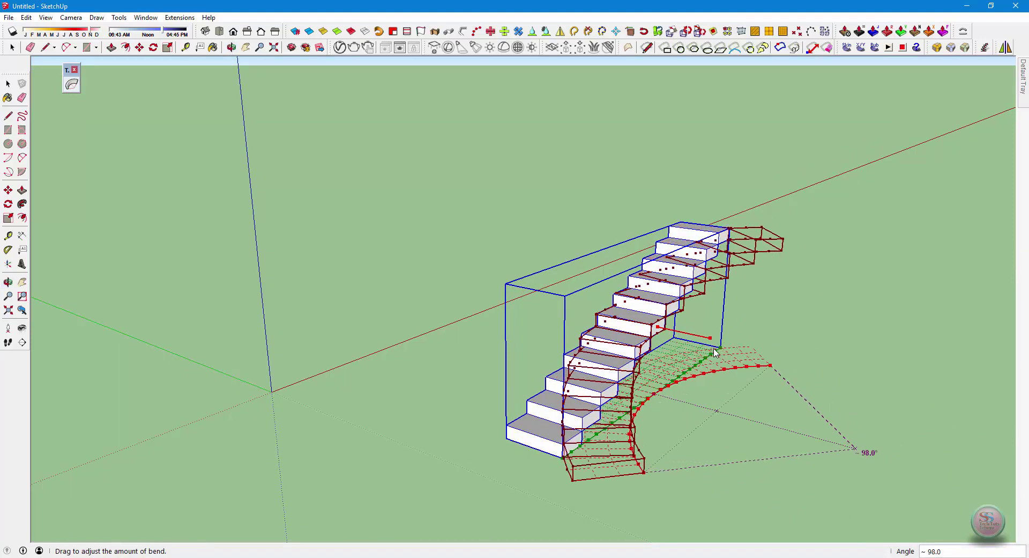
{"action": "left_click", "coordinate": [765, 383]}
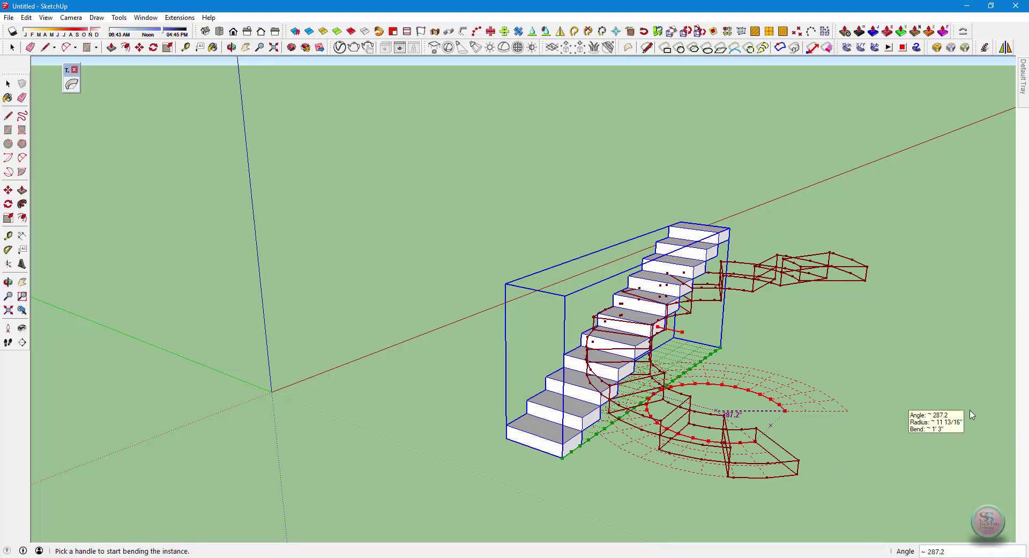
{"action": "key", "text": "space"}
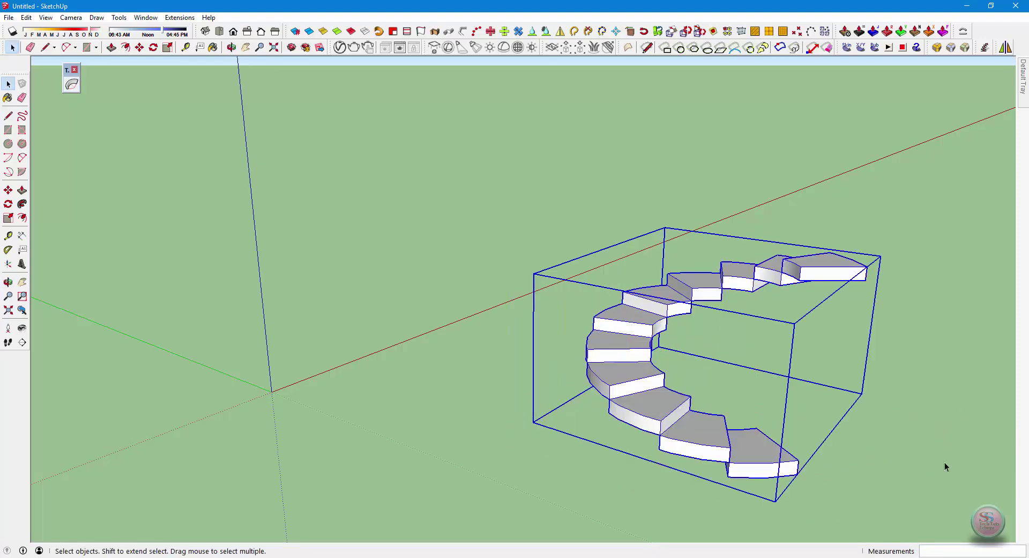
{"action": "middle_click_drag", "start_coordinate": [863, 407], "coordinate": [509, 156]}
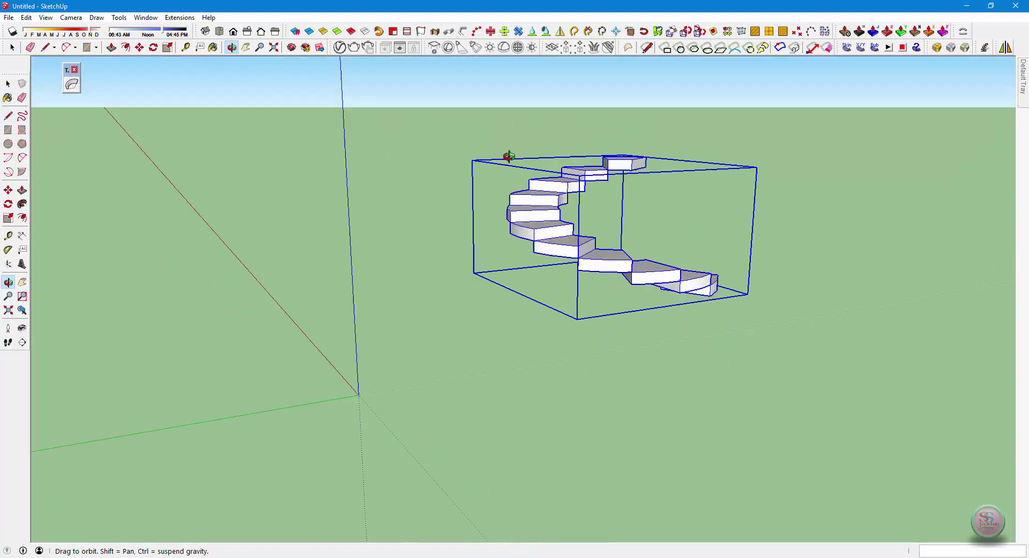
{"action": "mouse_move", "coordinate": [509, 156]}
{"action": "left_mouse_down"}
{"action": "mouse_move", "coordinate": [708, 223]}
{"action": "mouse_move", "coordinate": [267, 220]}
{"action": "mouse_move", "coordinate": [515, 285]}
{"action": "mouse_move", "coordinate": [489, 249]}
{"action": "mouse_move", "coordinate": [556, 299]}
{"action": "left_mouse_up"}
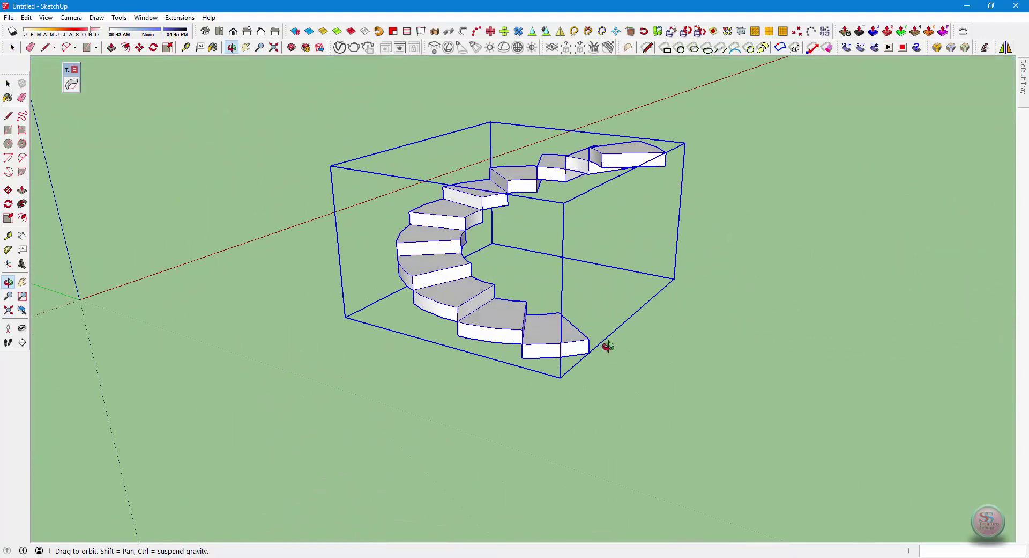